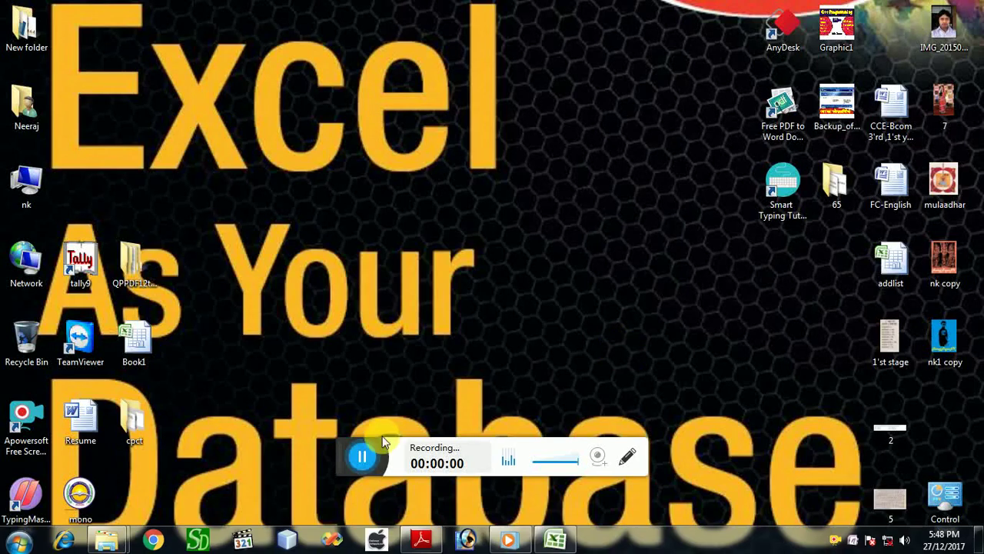
Step: Restore the Book1 workbook full-screen, showing the 'How to use VLOOKUP Function' title banner
drag(361, 457, 706, 529)
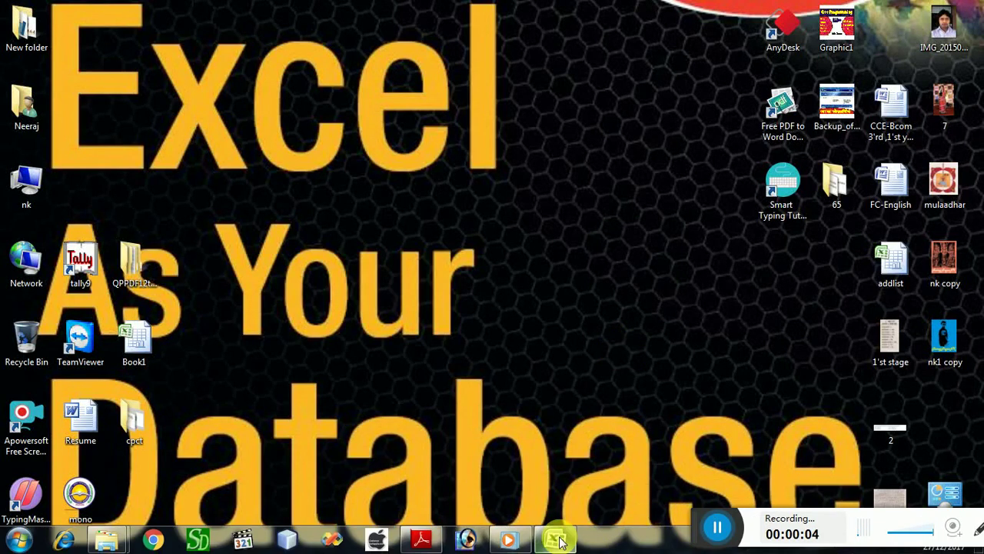
click(561, 541)
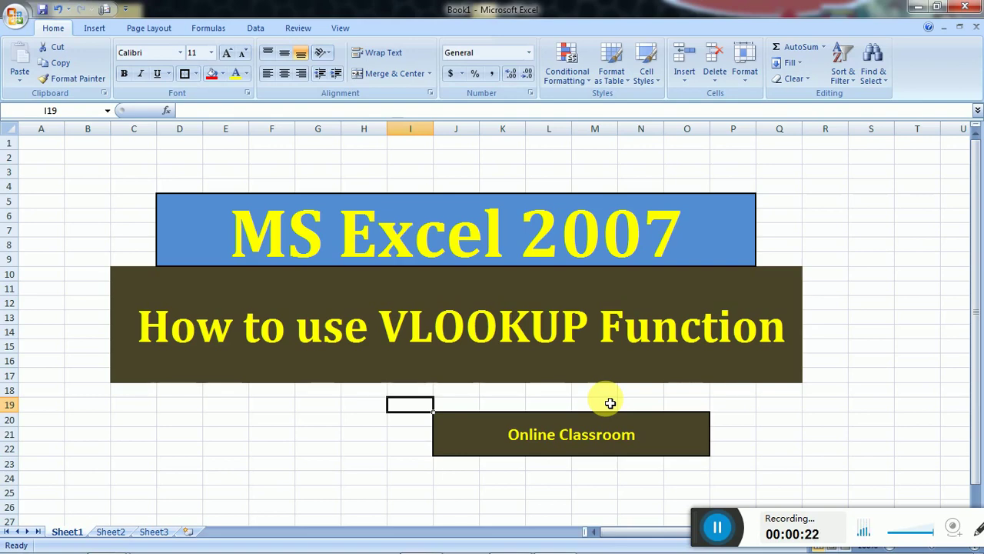
Step: Switch to the Sheet2 employee list and enter 'V' in cell L6
click(109, 531)
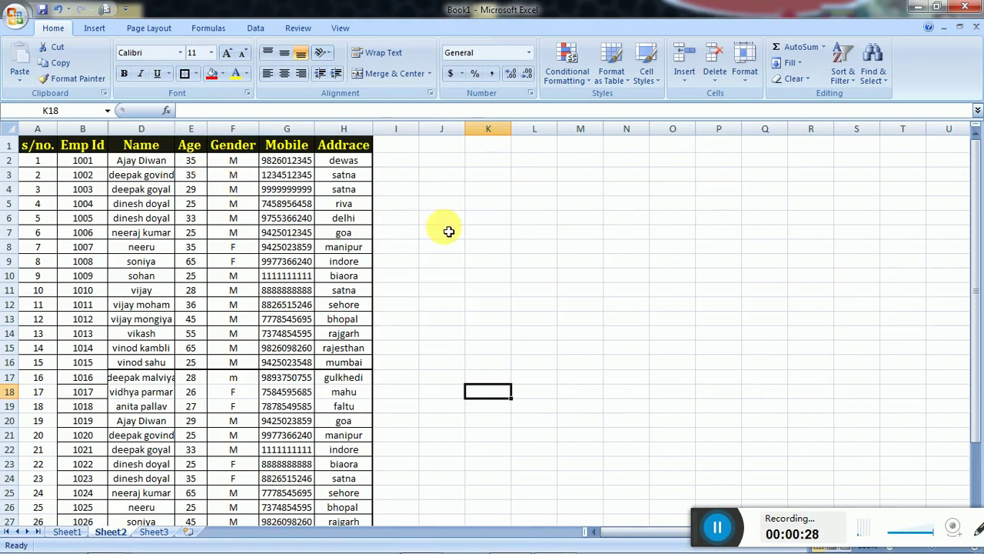
click(548, 218)
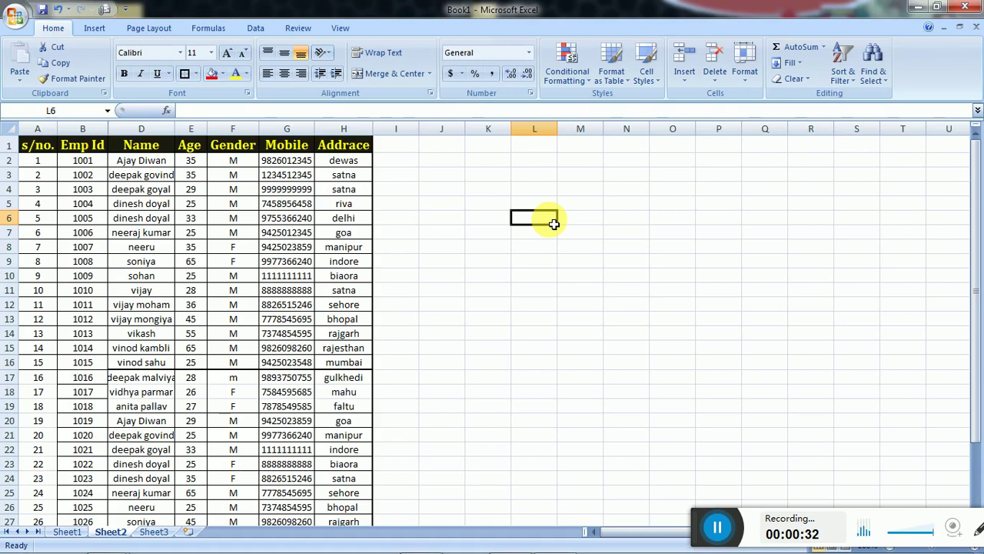
text(V)
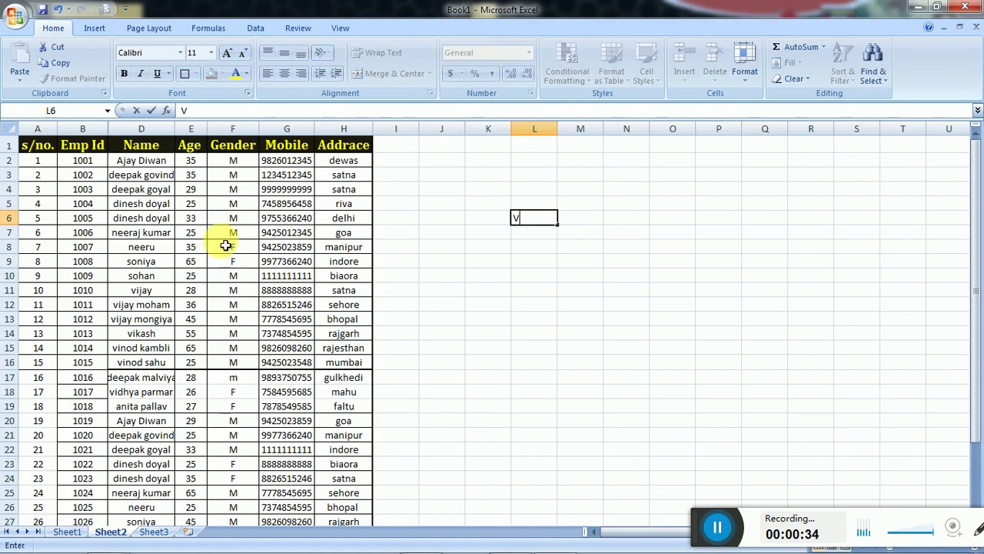
Step: Highlight the Name, Gender, Mobile, Addrace, s/no. and Emp Id columns in turn, then deselect
click(141, 128)
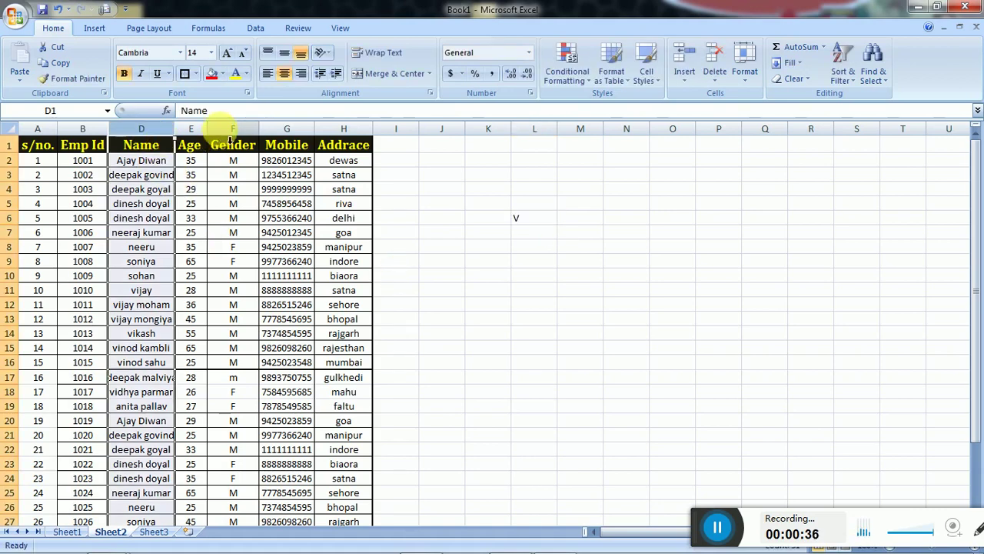
click(233, 128)
click(287, 129)
click(336, 144)
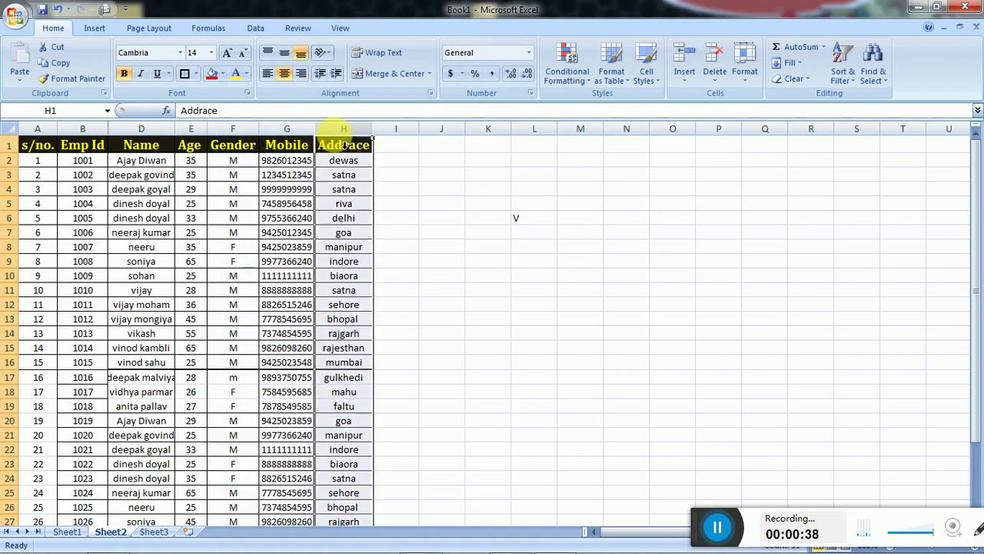
click(37, 134)
click(83, 128)
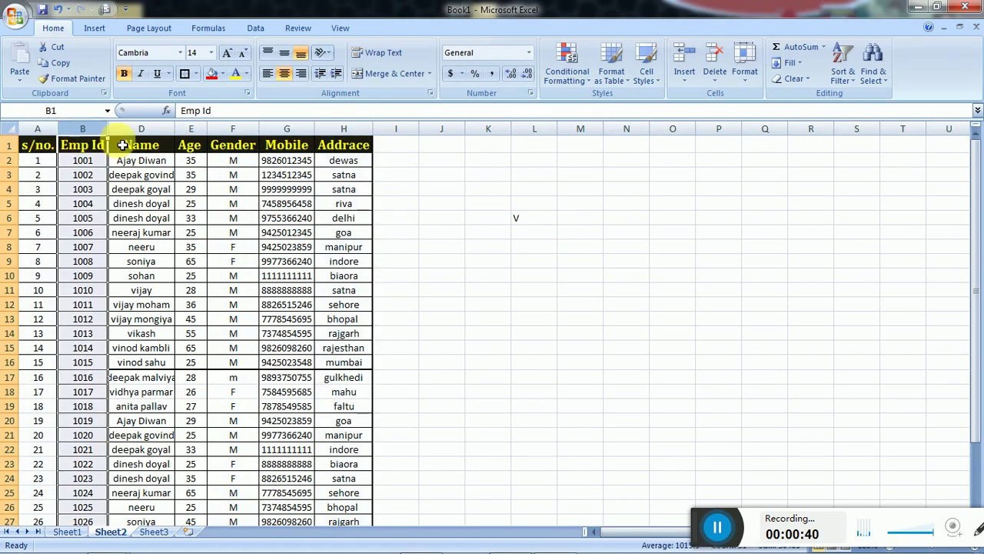
click(141, 128)
click(470, 261)
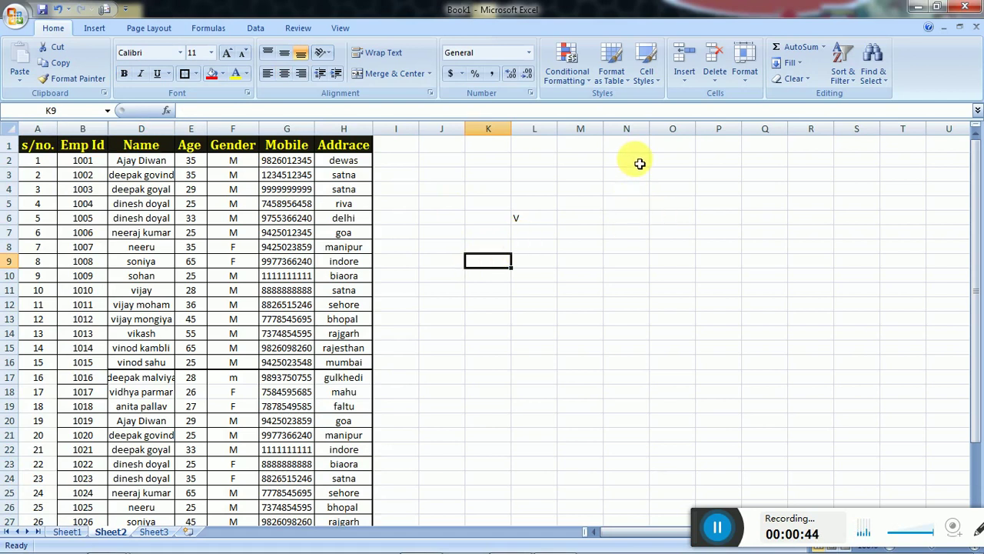
drag(639, 162, 628, 412)
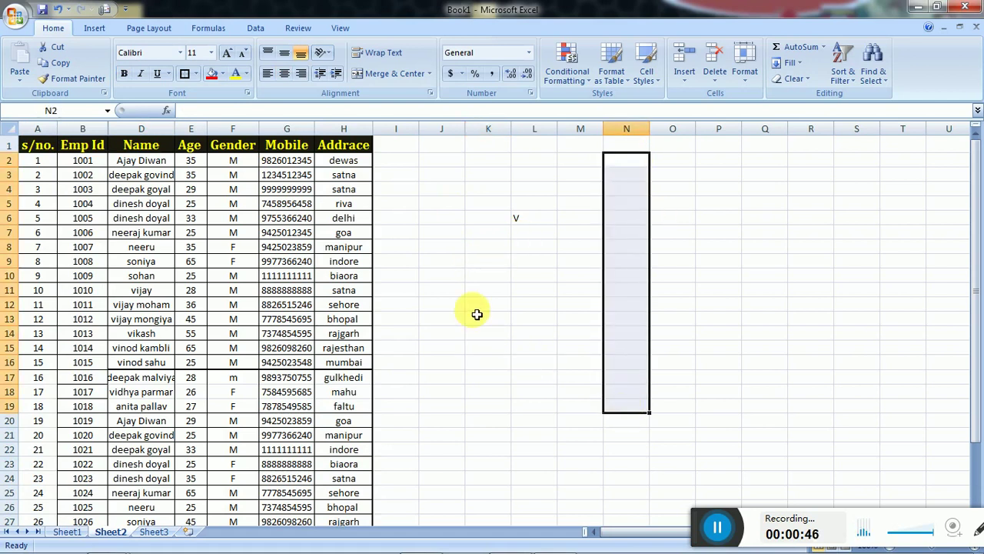
drag(477, 307, 815, 364)
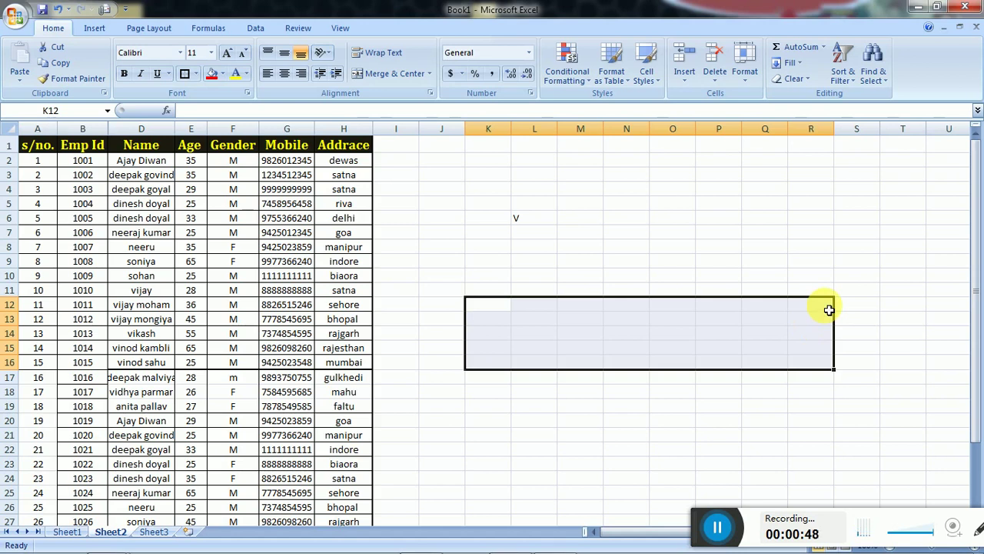
click(534, 203)
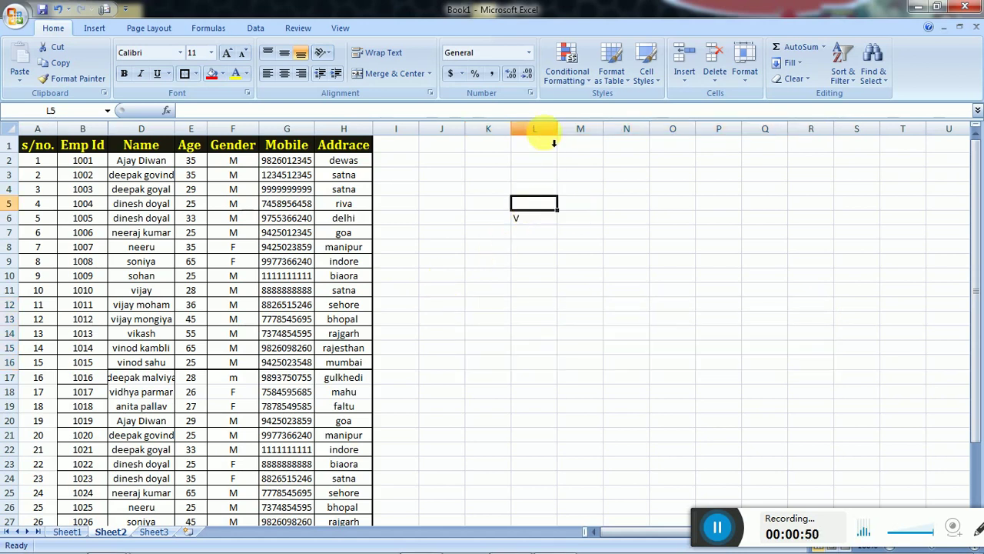
click(553, 133)
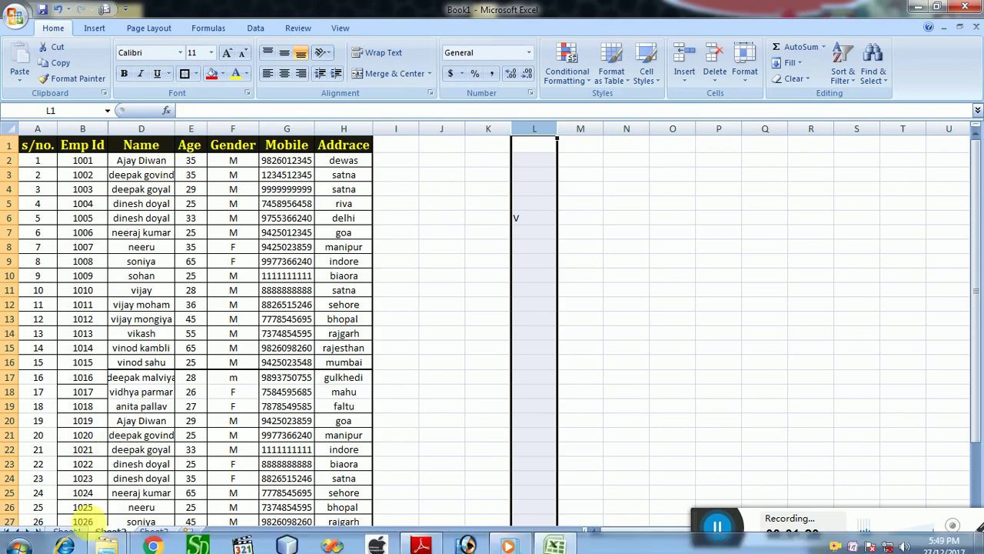
Step: On Sheet3, enter Emp Id 1001 in F7 and begin '=vloo' in Name cell G7
click(154, 531)
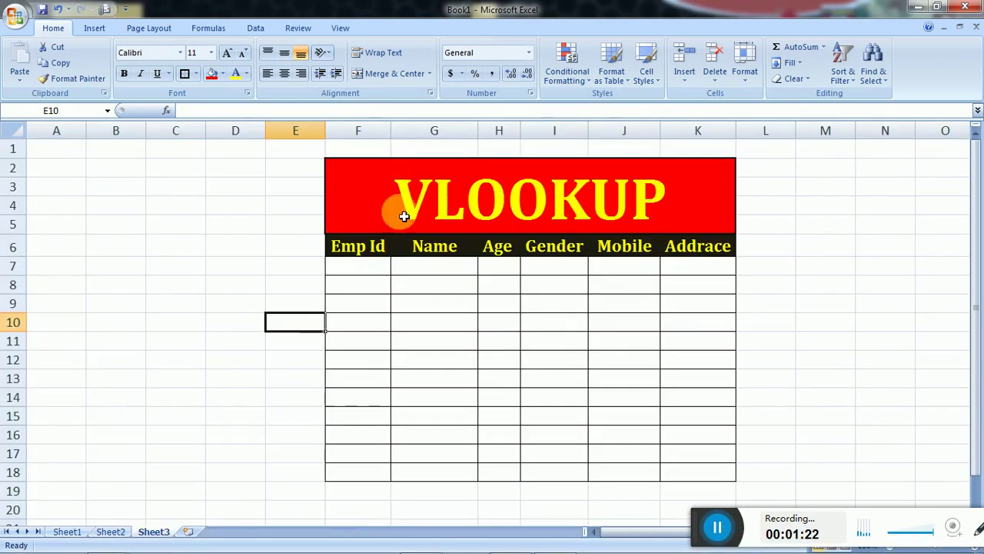
click(366, 267)
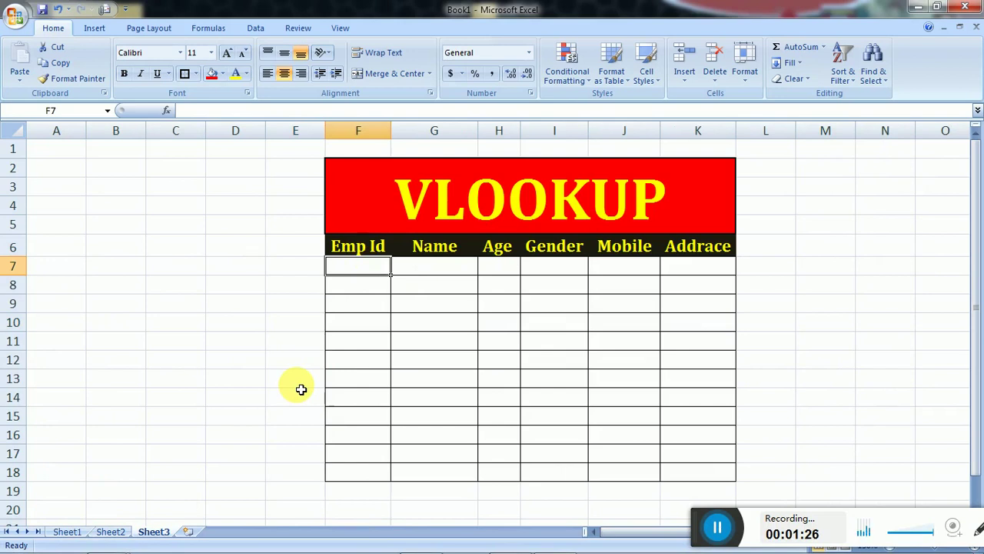
text(1001)
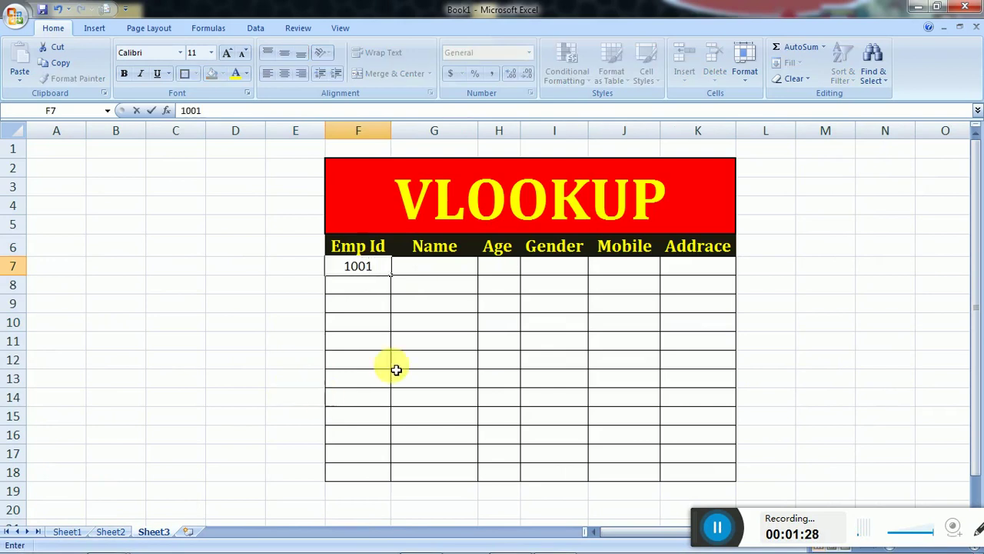
click(415, 286)
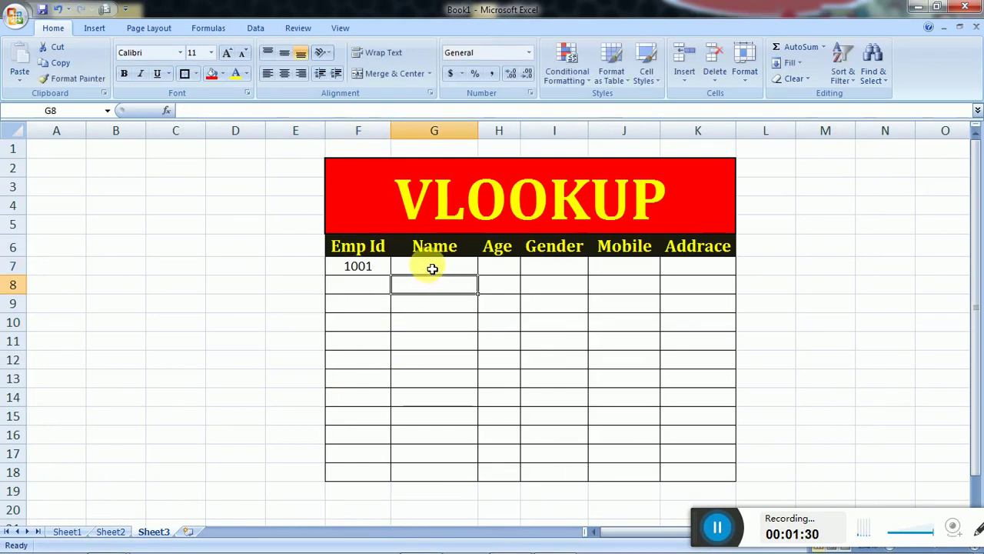
click(441, 271)
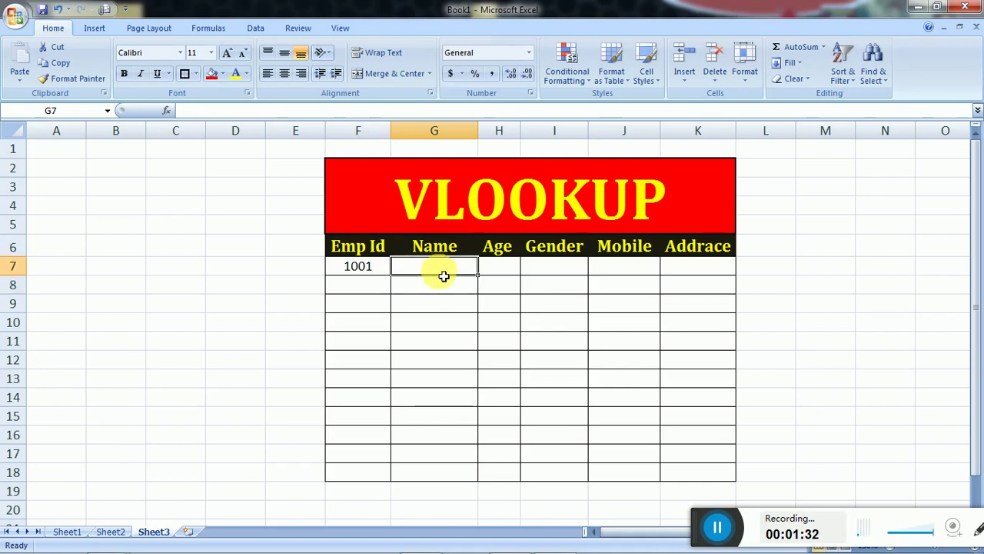
text(=)
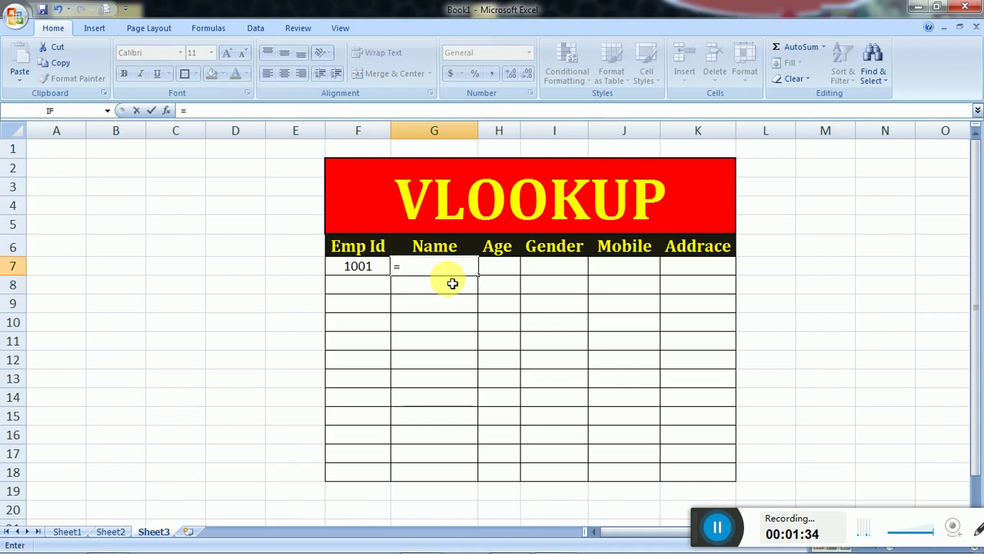
text(vloo)
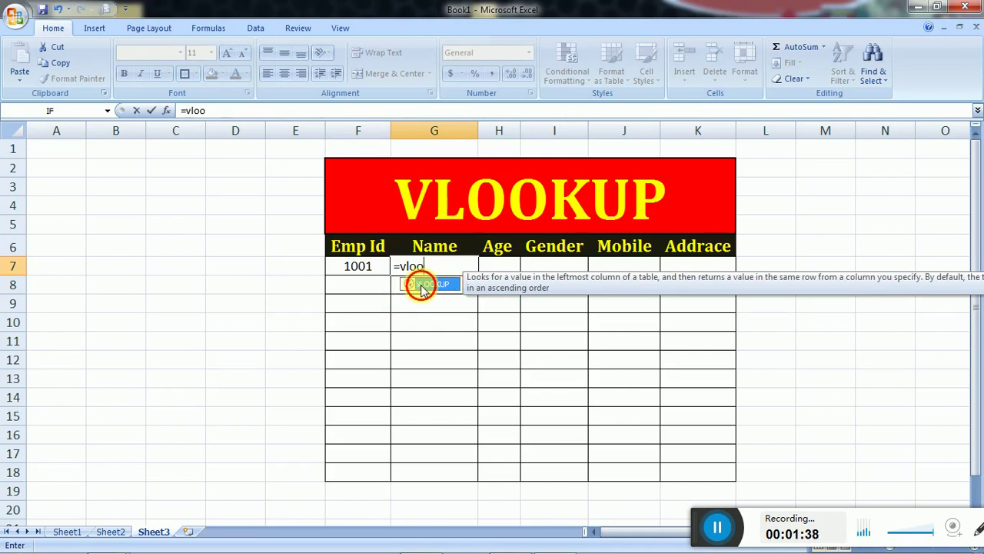
Step: Build G7 as =VLOOKUP(F7, and go to Sheet2 to pick the lookup table
double_click(424, 286)
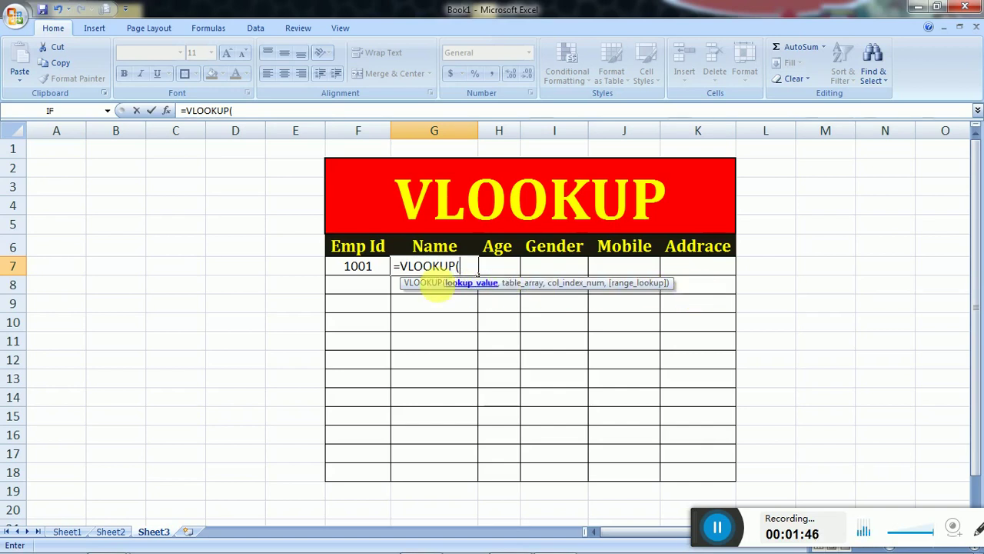
click(378, 273)
text(,)
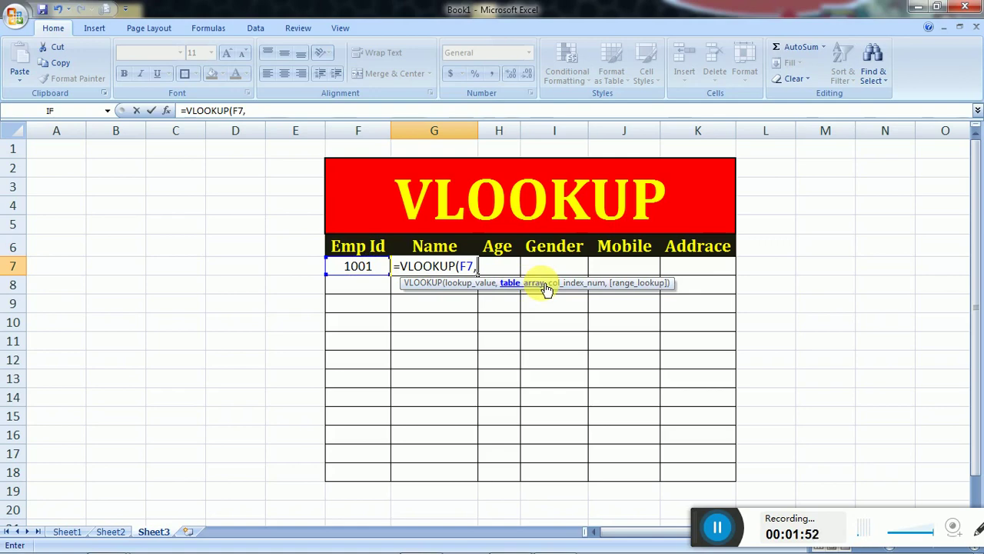
click(110, 532)
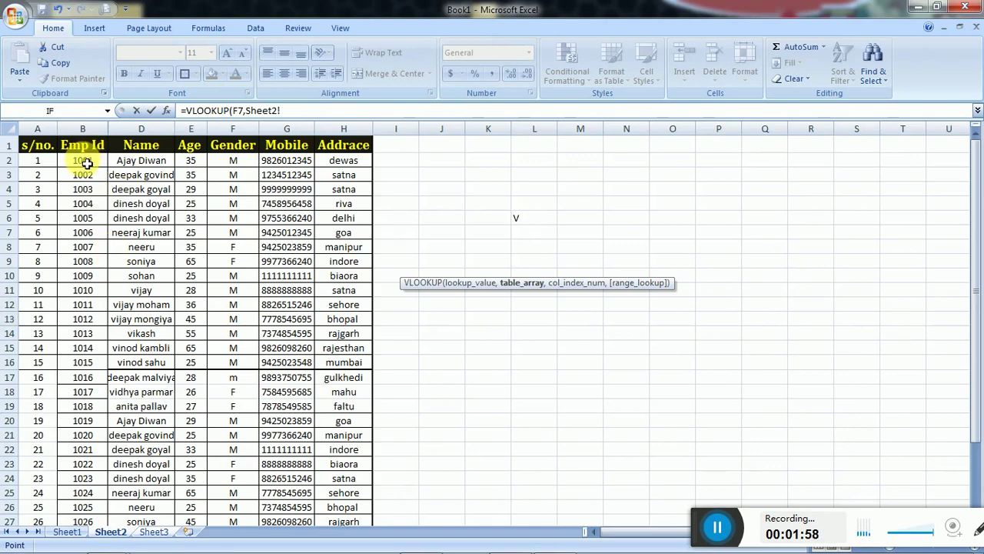
Step: Select Sheet2!B2:H31 as the lookup table range and resume editing the formula
drag(83, 163, 195, 222)
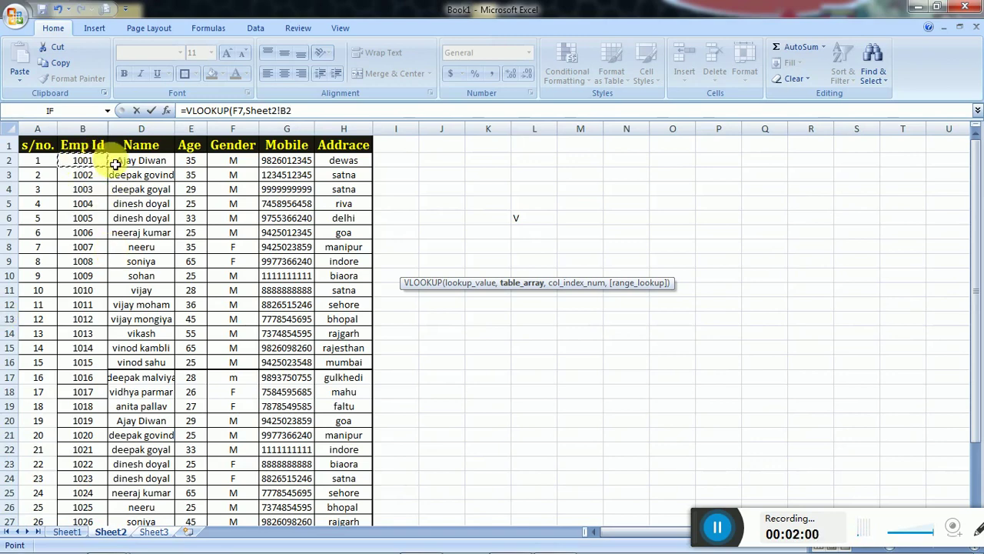
scroll(220, 213, down, 4)
scroll(195, 221, down, 2)
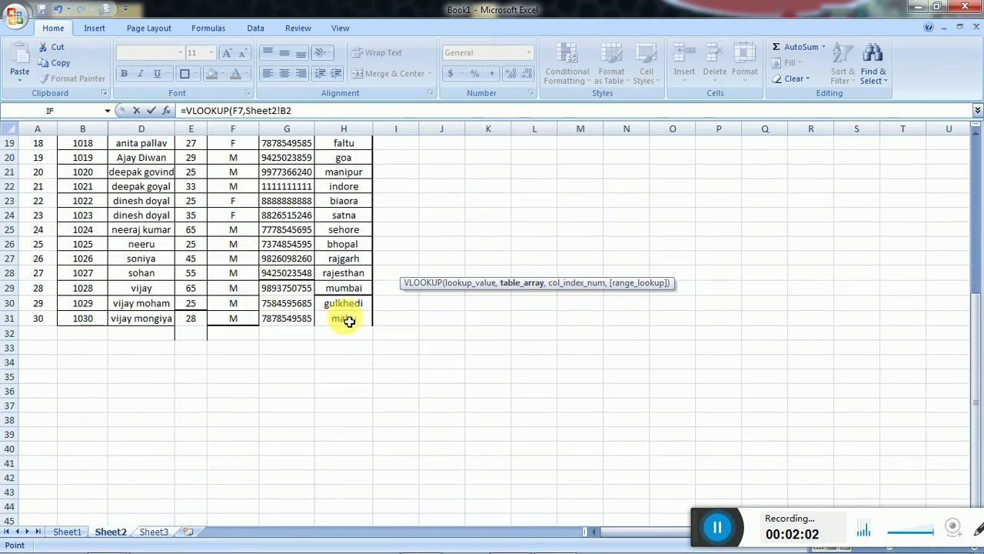
scroll(349, 323, up, 1)
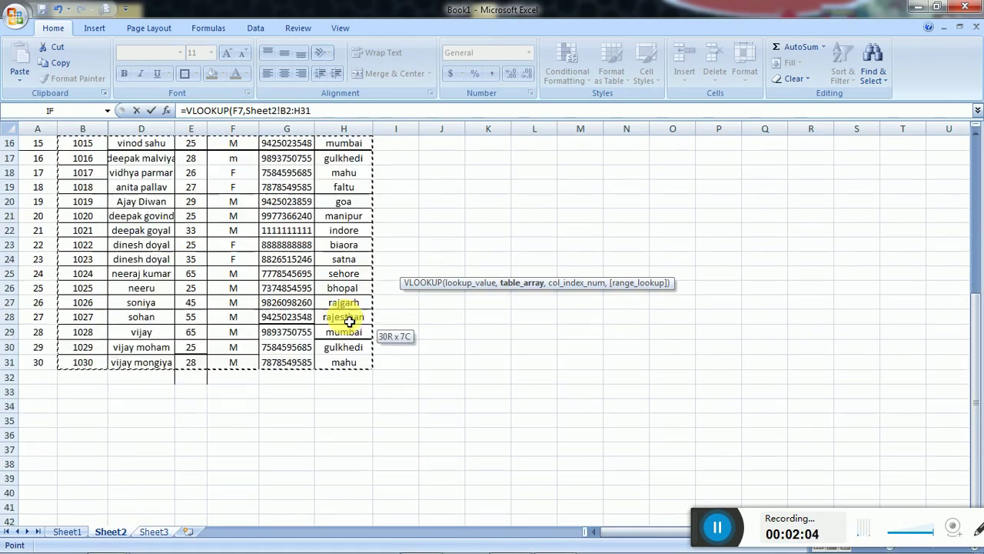
scroll(349, 323, up, 5)
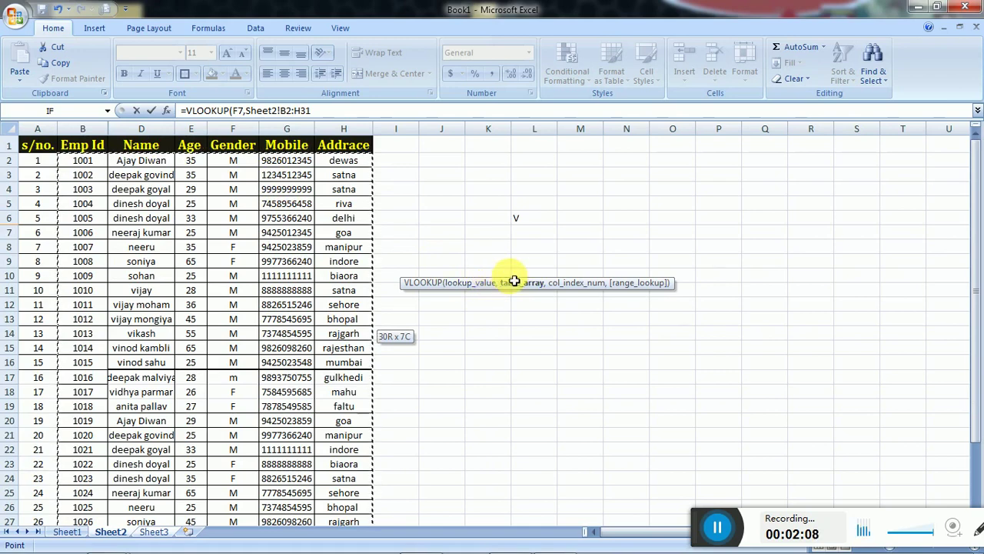
click(321, 109)
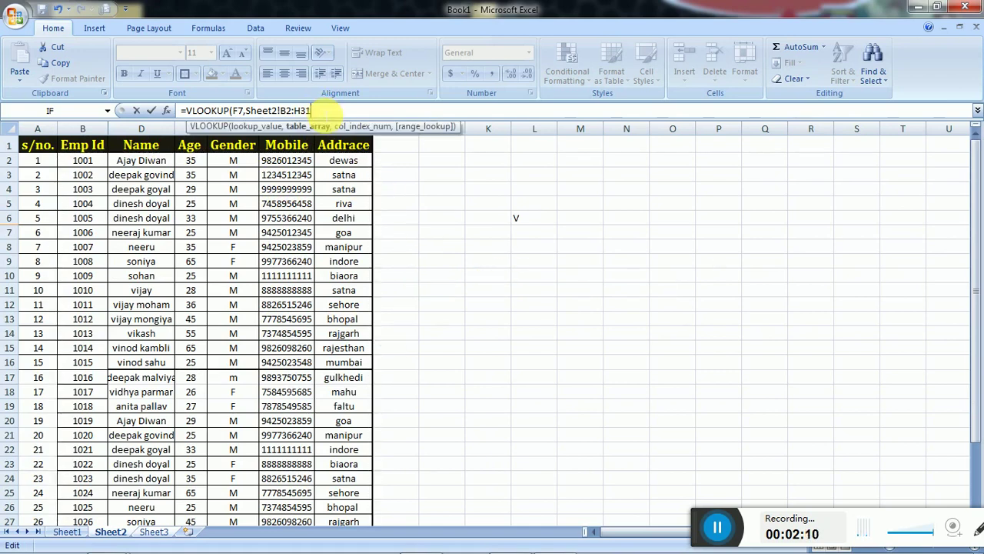
Step: Finish the Name formula as =VLOOKUP(F7,Sheet2!B2:H31,2,0) with exact match
text(,)
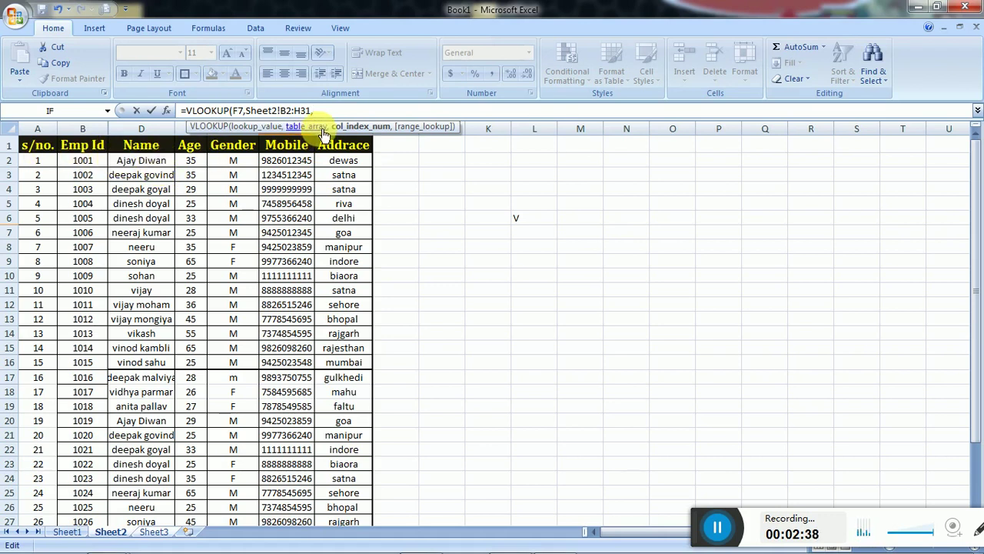
text(2,)
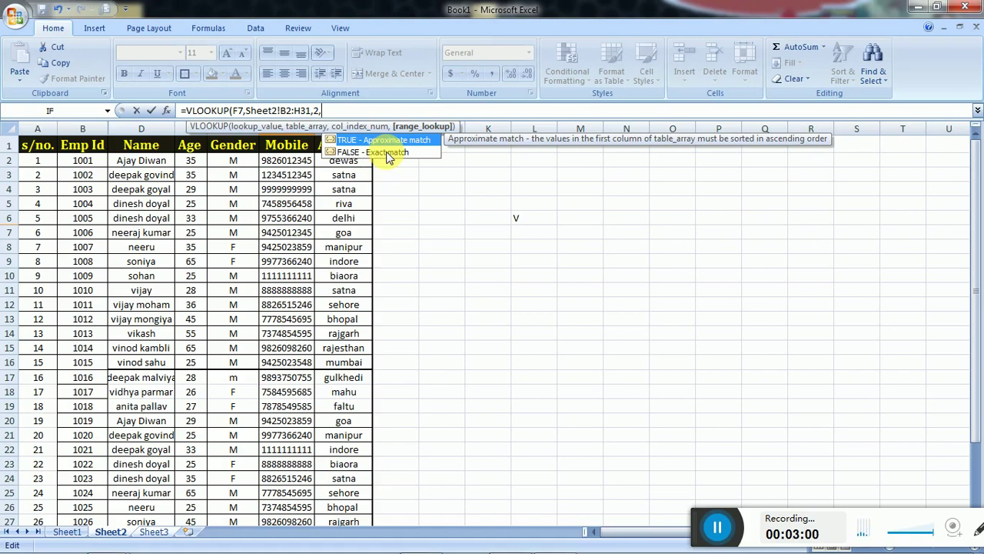
text(0)
text())
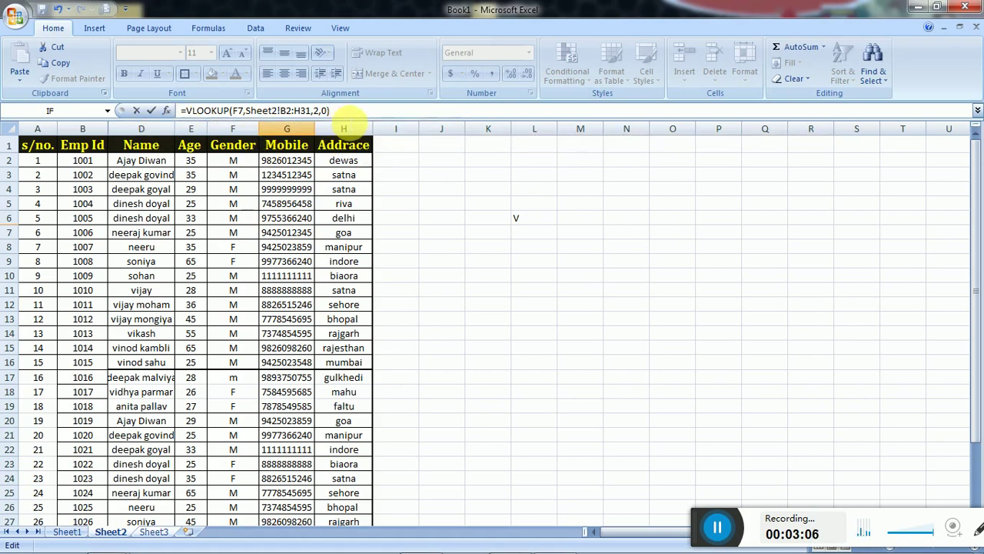
Step: Commit the Name formula in G7, then reopen it and leave it unchanged
key(Return)
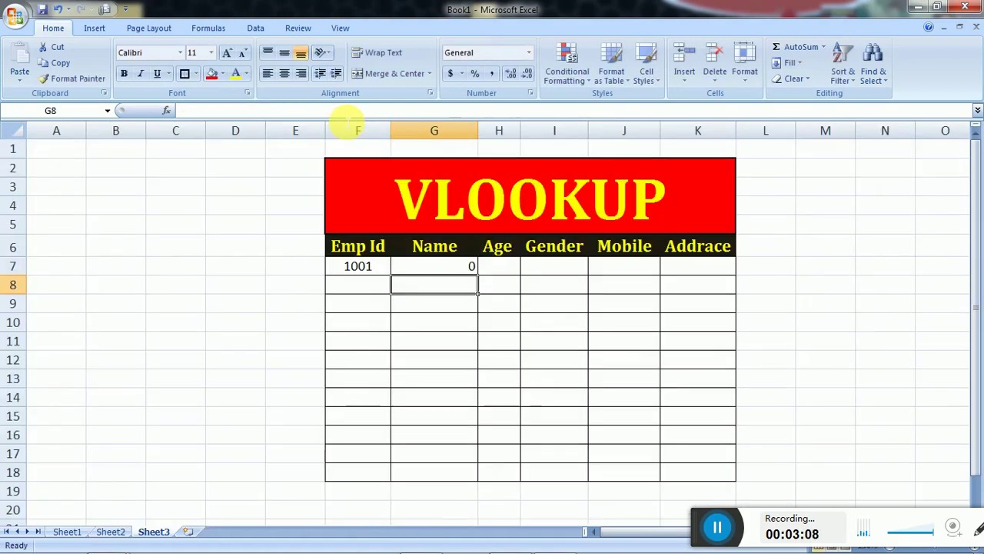
click(411, 266)
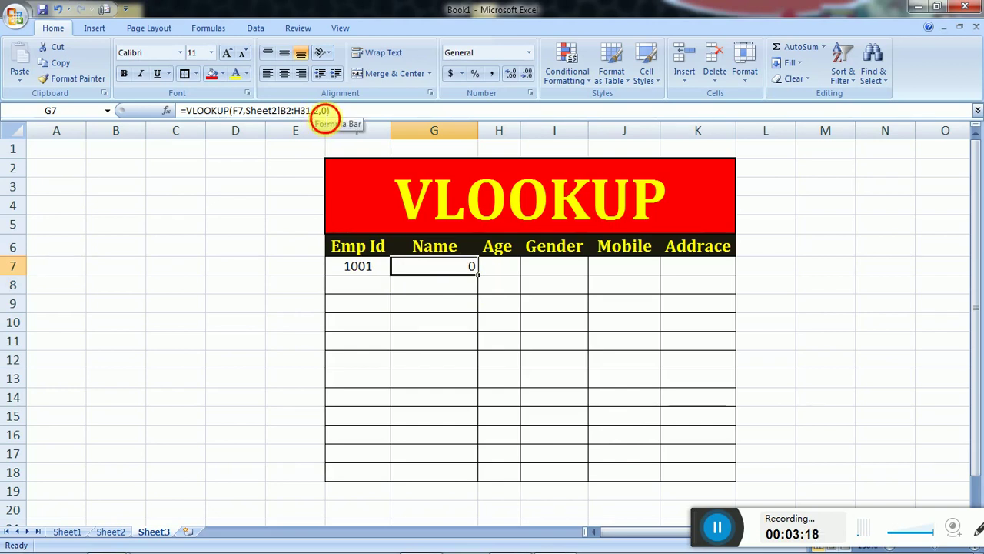
click(319, 112)
click(433, 266)
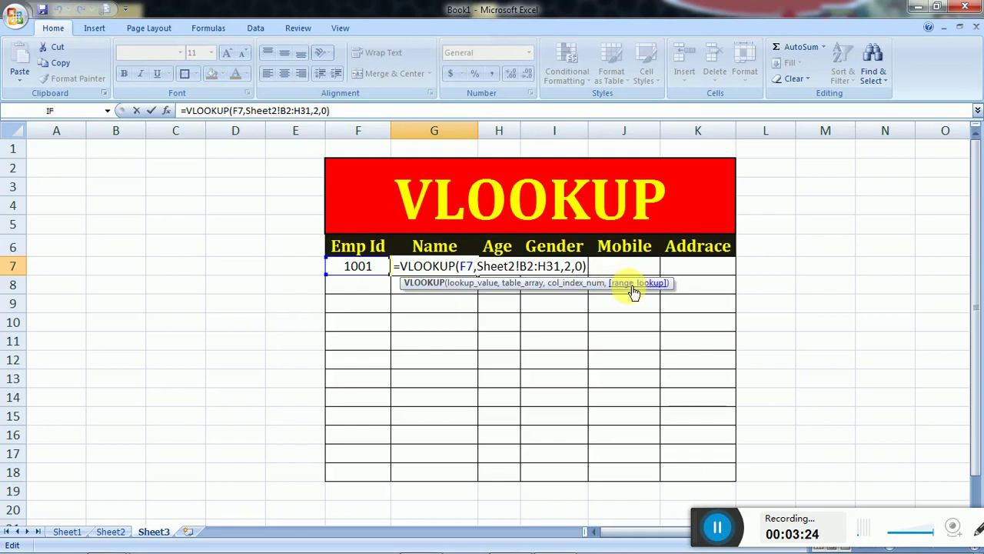
key(Return)
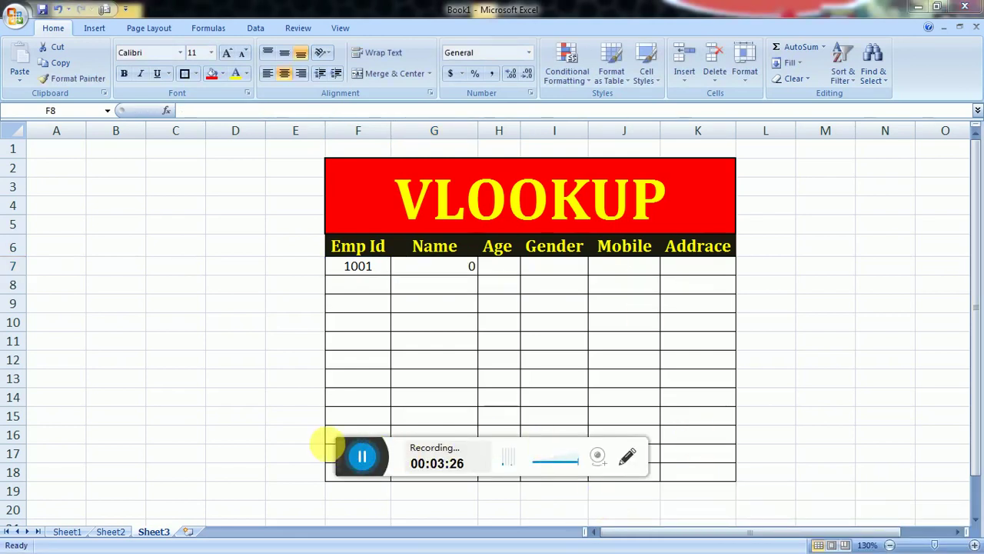
drag(329, 448, 661, 503)
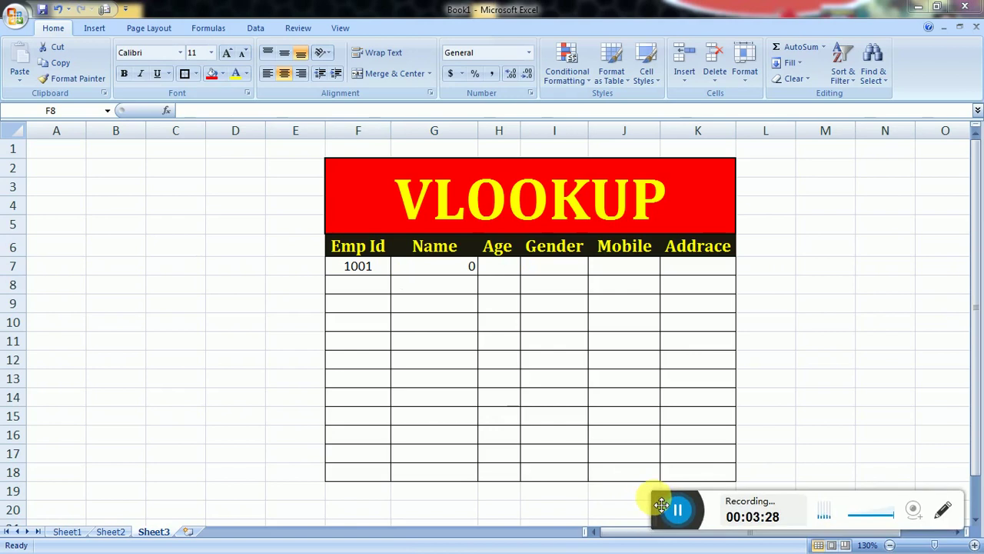
Step: Change G7's column index from 2 to 3 so it returns the employee name
click(433, 266)
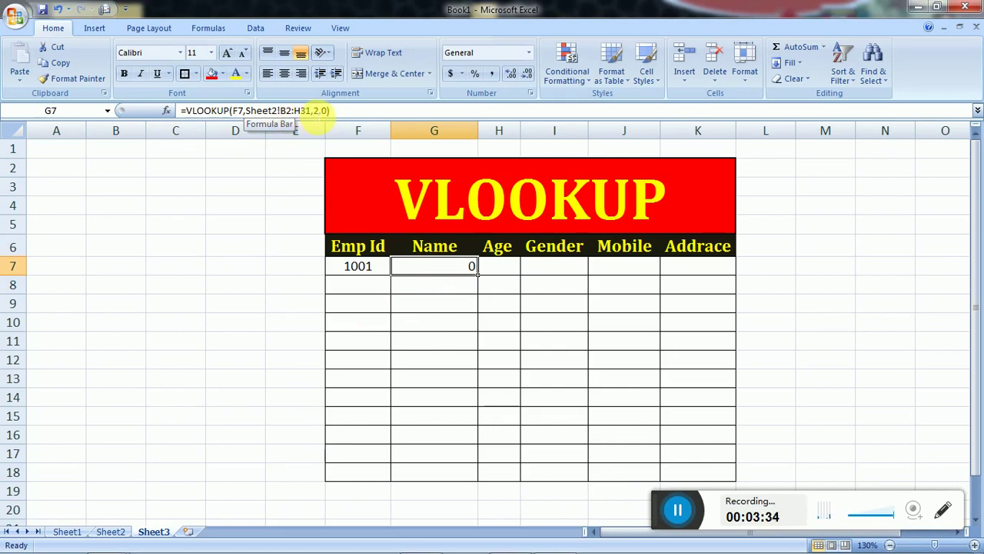
click(311, 110)
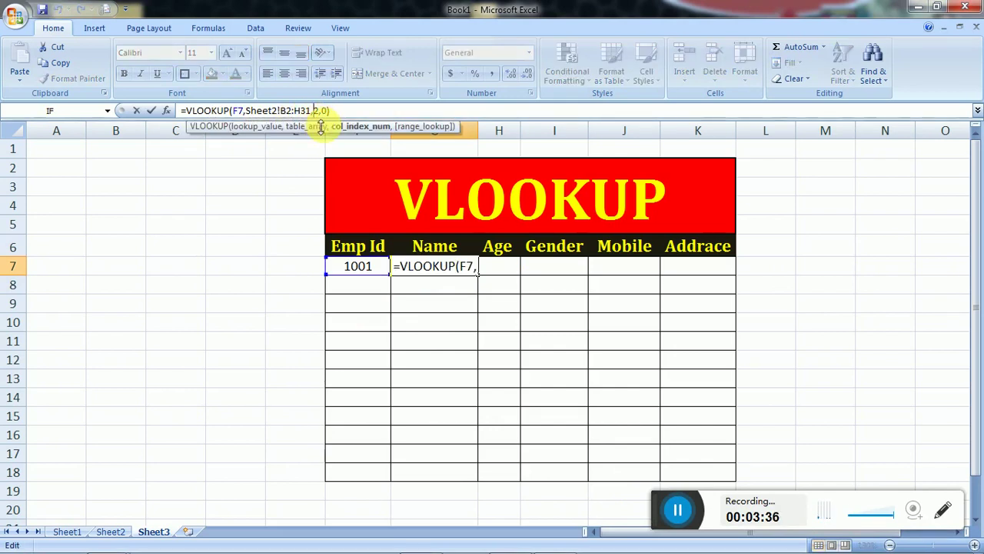
key(Delete)
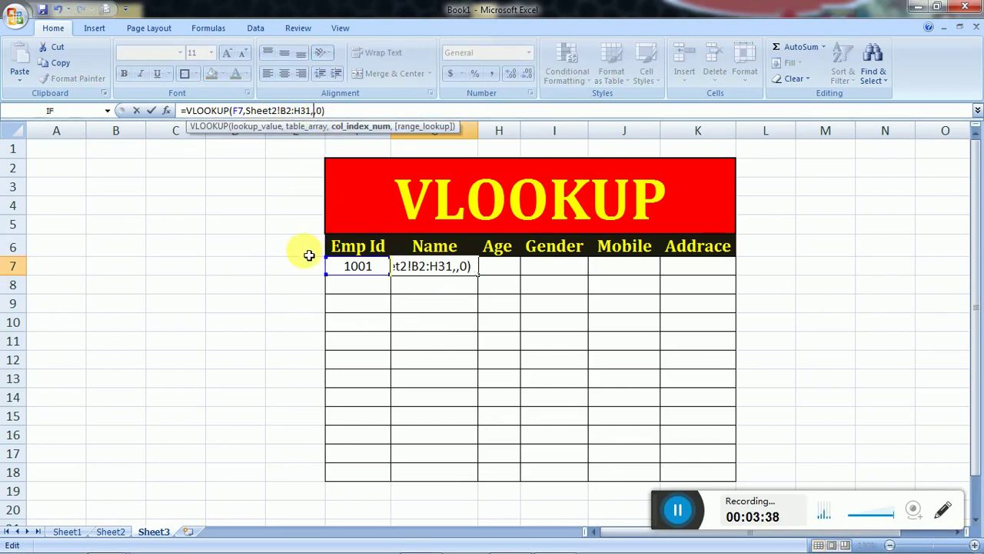
text(3)
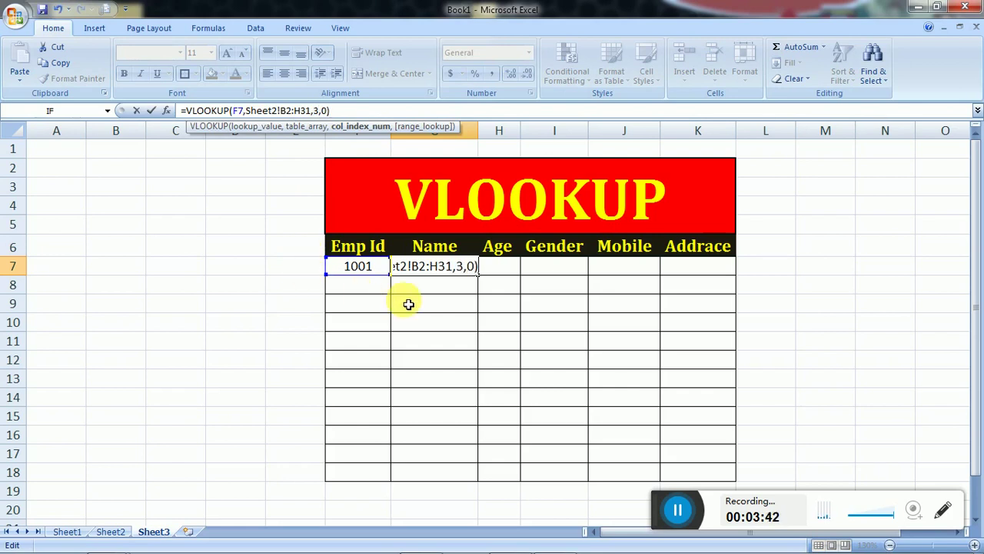
key(Return)
click(415, 268)
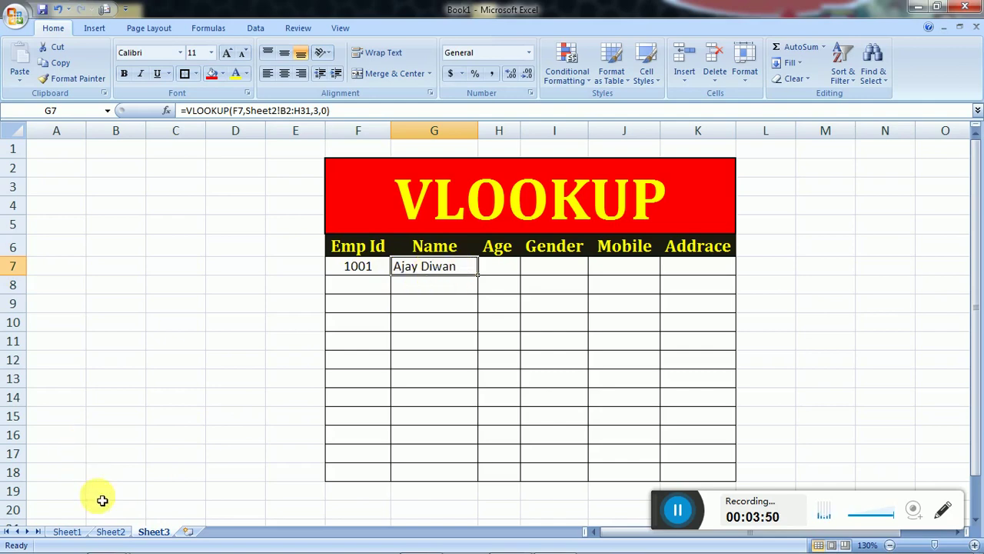
Step: Check the name stored for Emp Id 1001 on Sheet2, then return to Sheet3
click(110, 532)
click(84, 162)
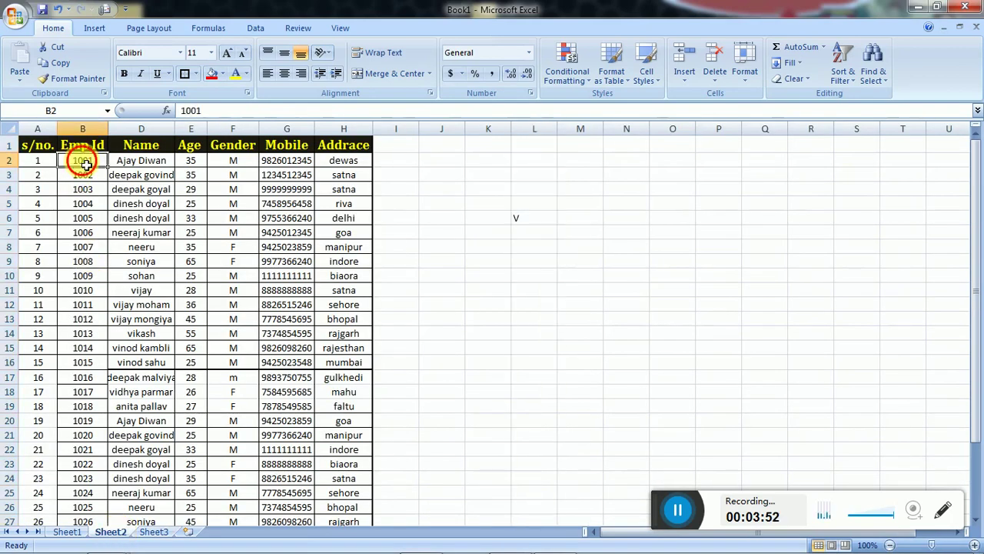
click(140, 163)
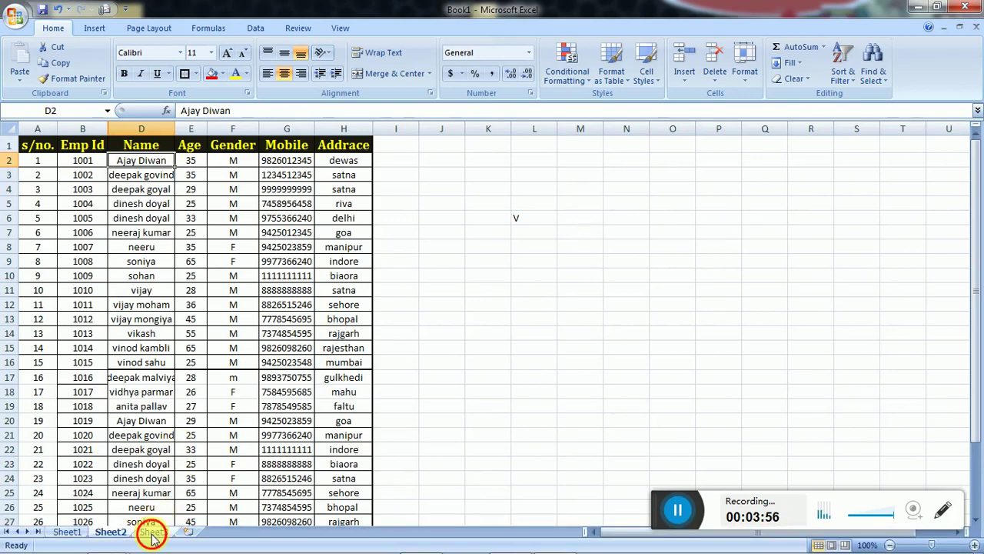
click(152, 531)
Step: Clear the #NAME? error in Age cell H7 and insert the VLOOKUP function there
click(495, 266)
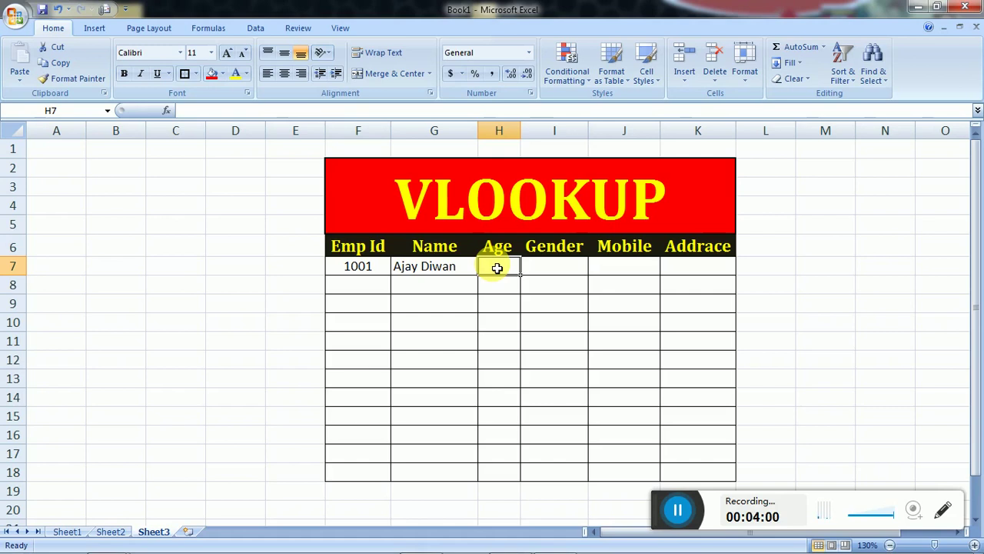
text(=)
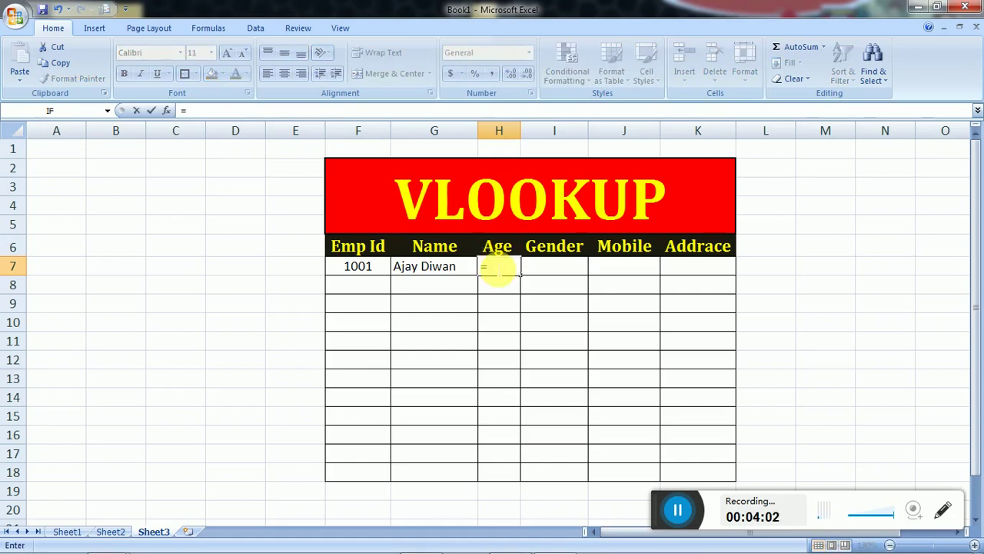
text(v)
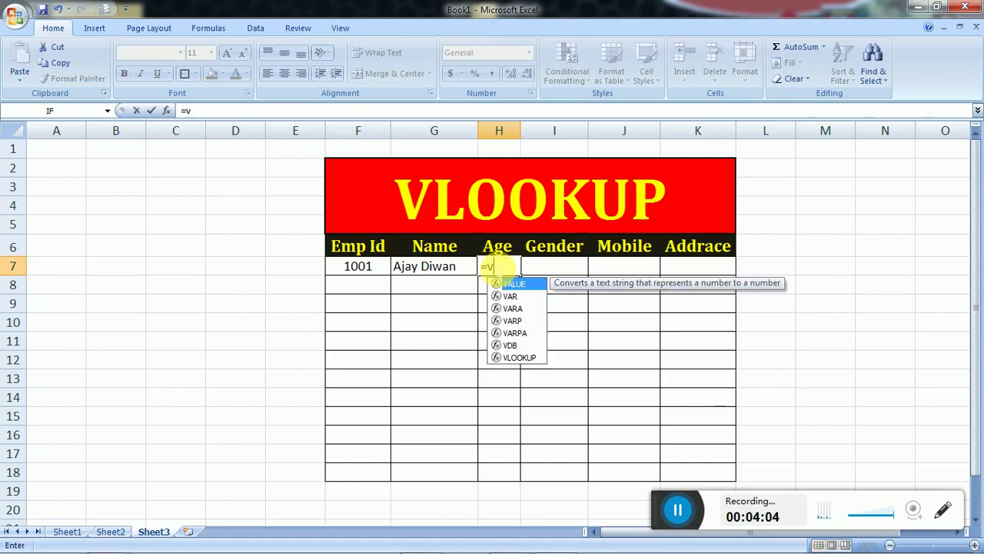
text(loo)
click(531, 280)
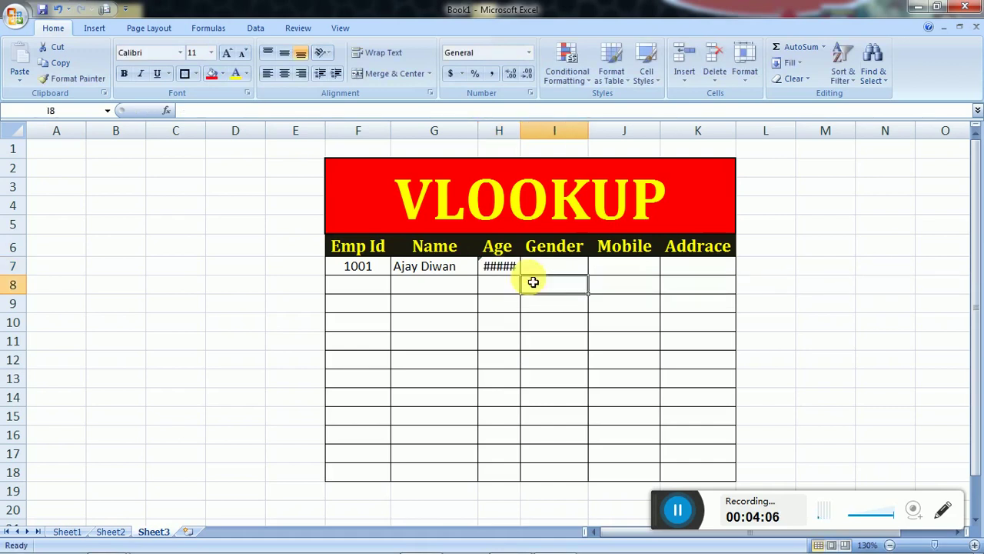
click(504, 266)
key(Delete)
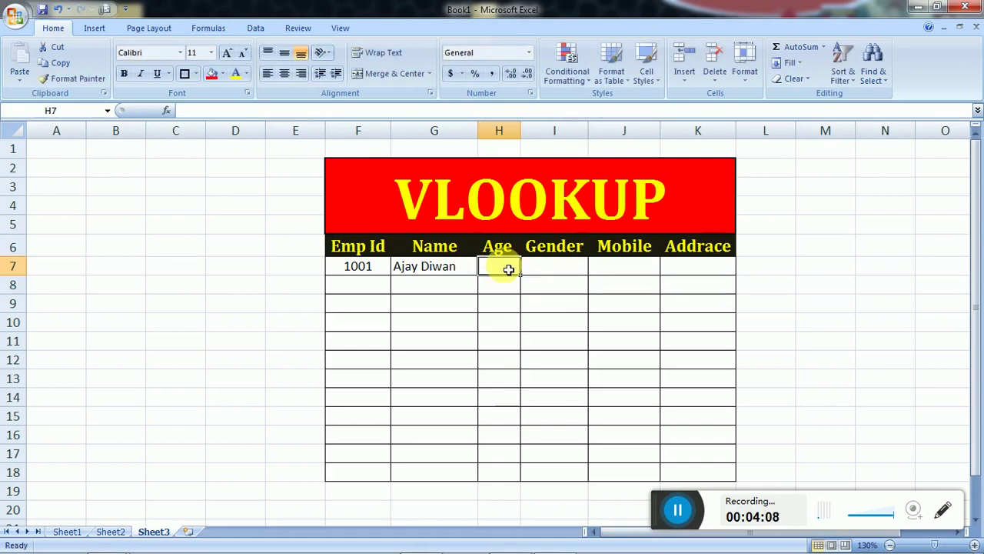
text(=vloo)
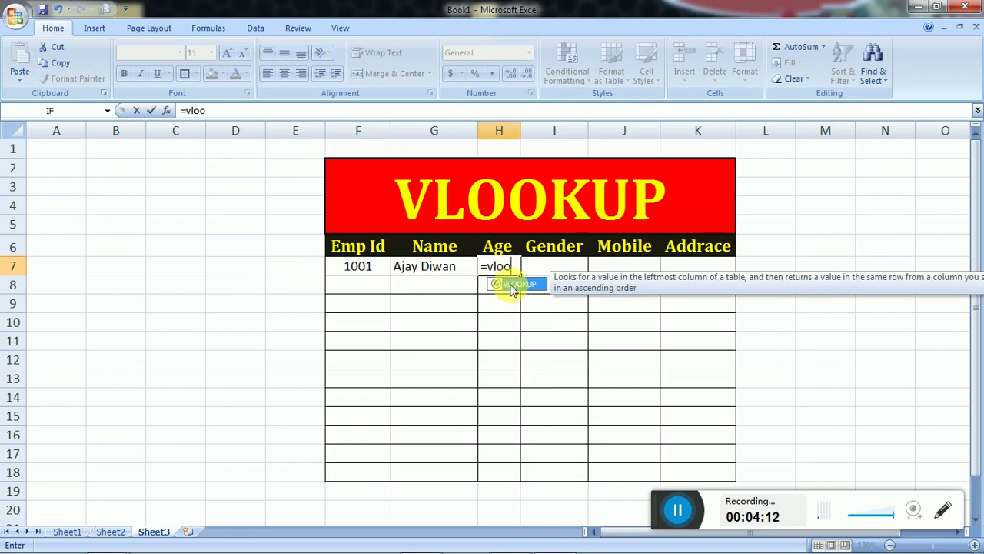
double_click(515, 285)
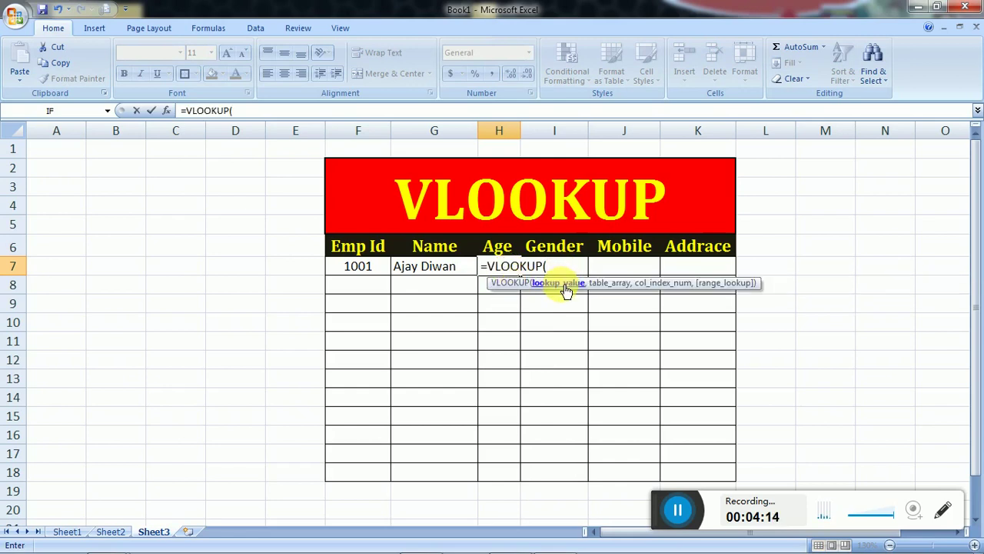
Step: Set H7's lookup value to F7 and its table range to Sheet2!B2:H31
click(369, 266)
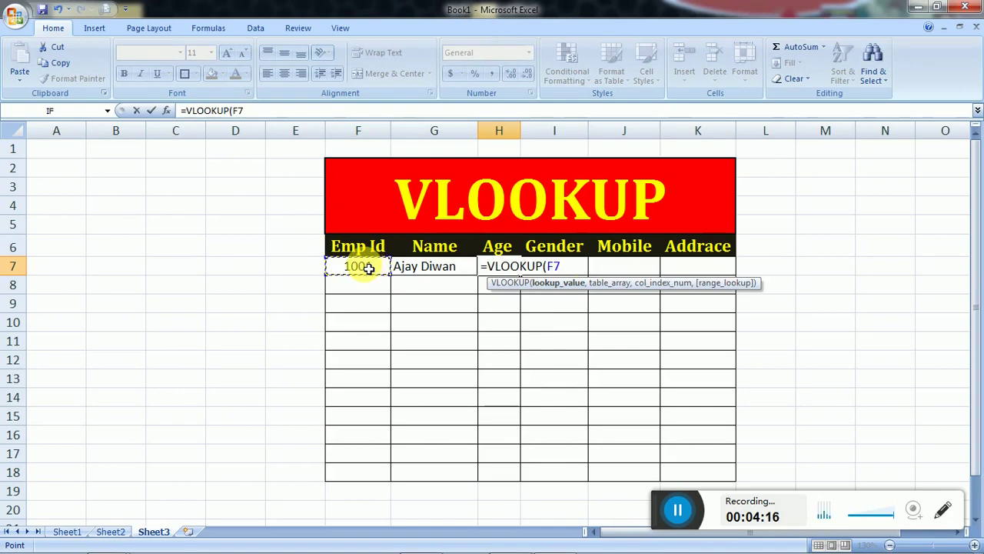
text(,)
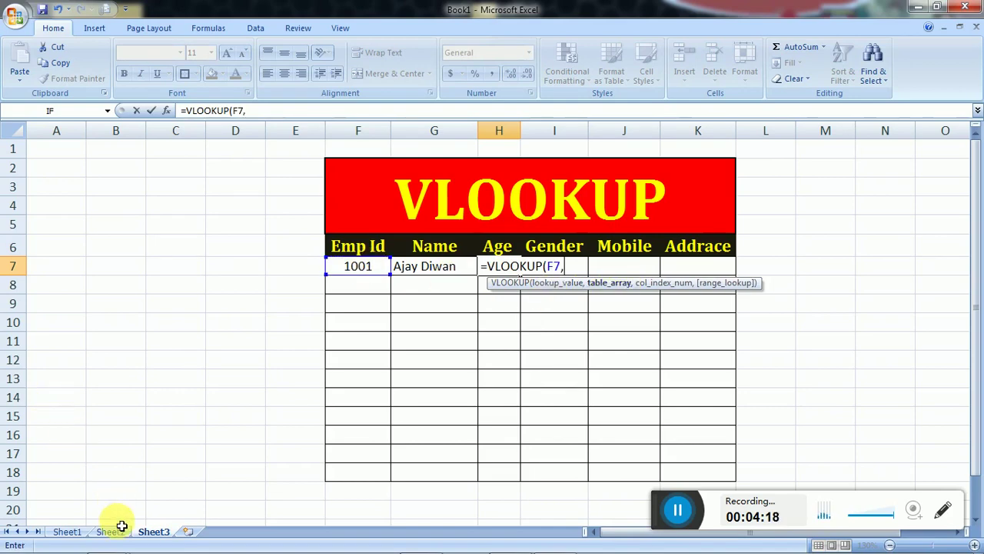
click(116, 529)
click(83, 162)
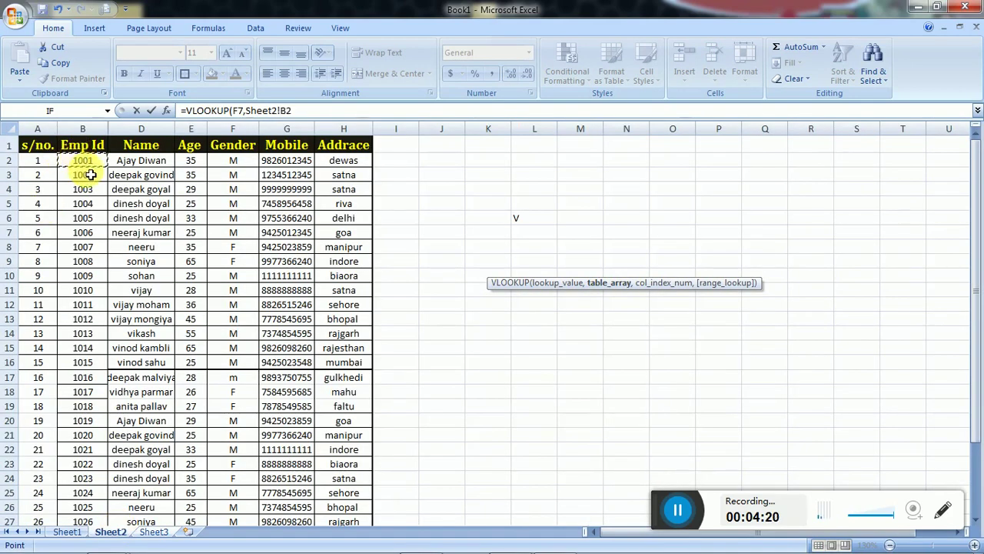
drag(91, 175, 349, 414)
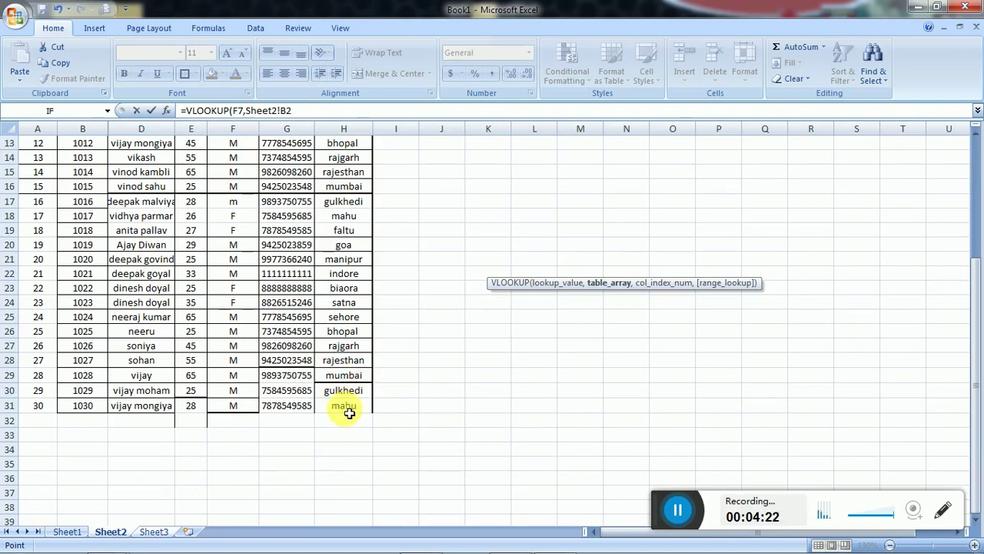
drag(349, 413, 285, 62)
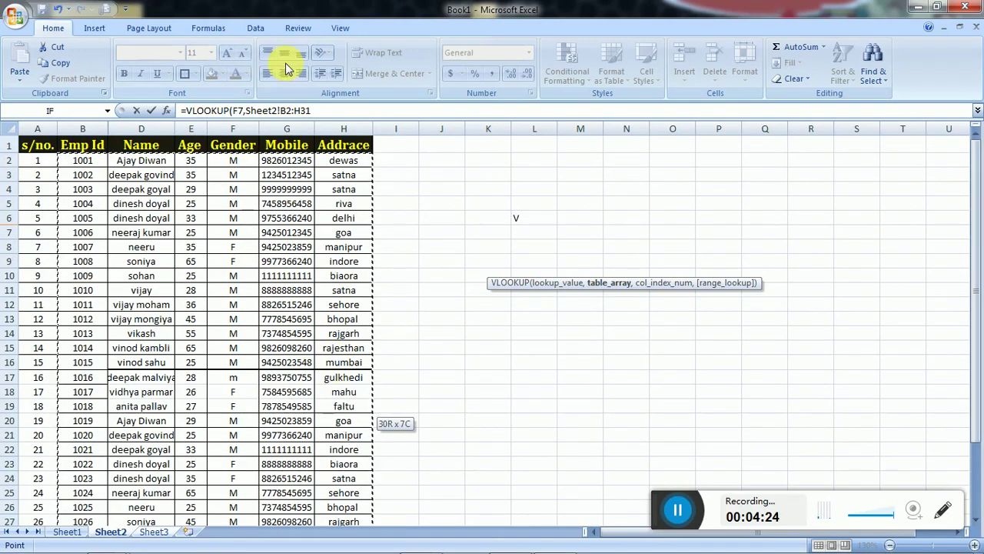
click(311, 110)
Step: Complete H7 as =VLOOKUP(F7,Sheet2!B2:H31,4,0), showing age 35
text(,4)
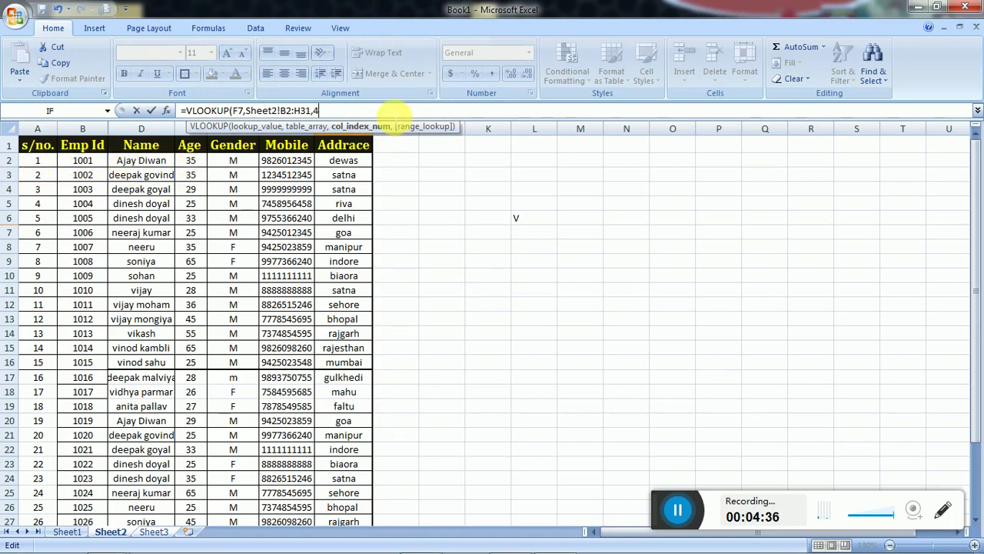
text(,0)
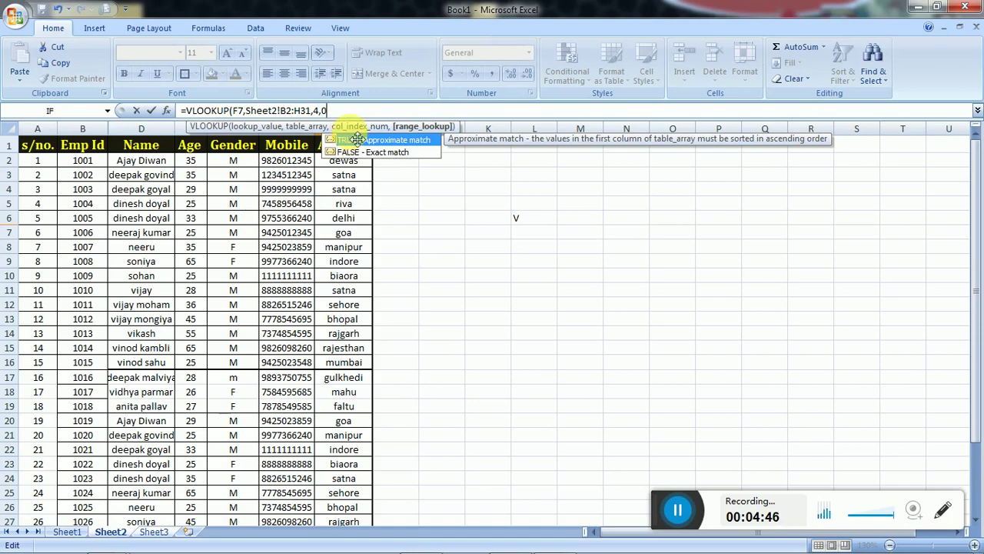
text())
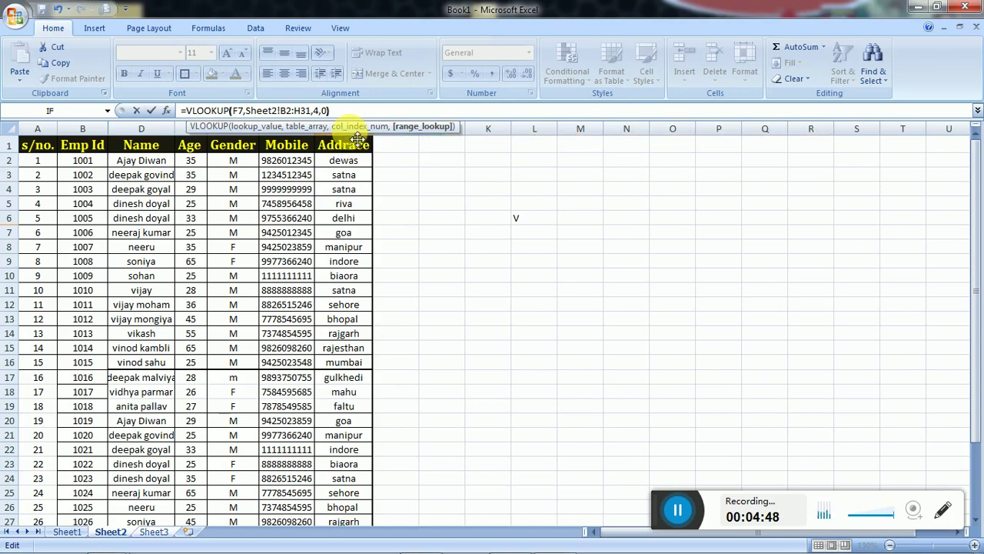
key(Return)
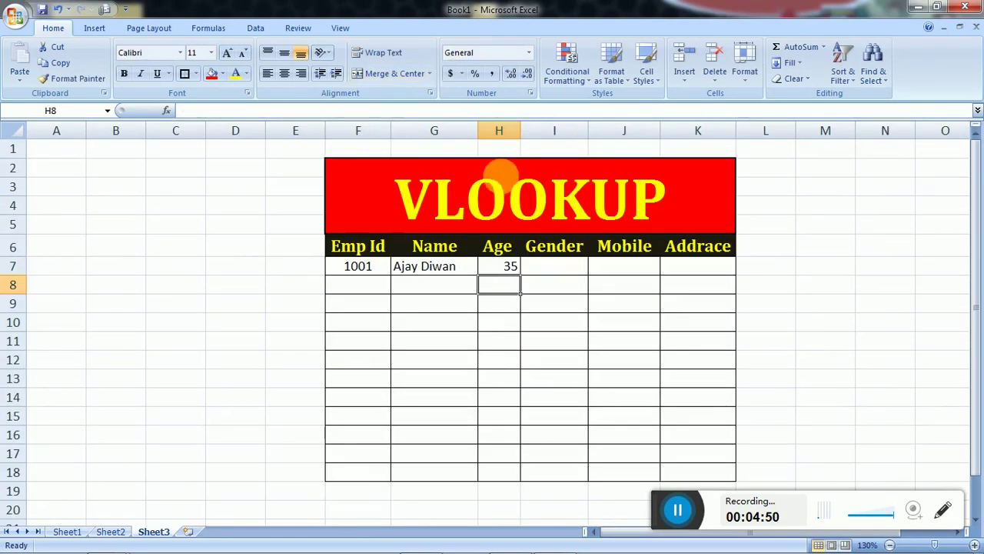
Step: After checking Sheet2, test the lookup with Emp Id 1005 in F7, then edit F7 again
click(108, 534)
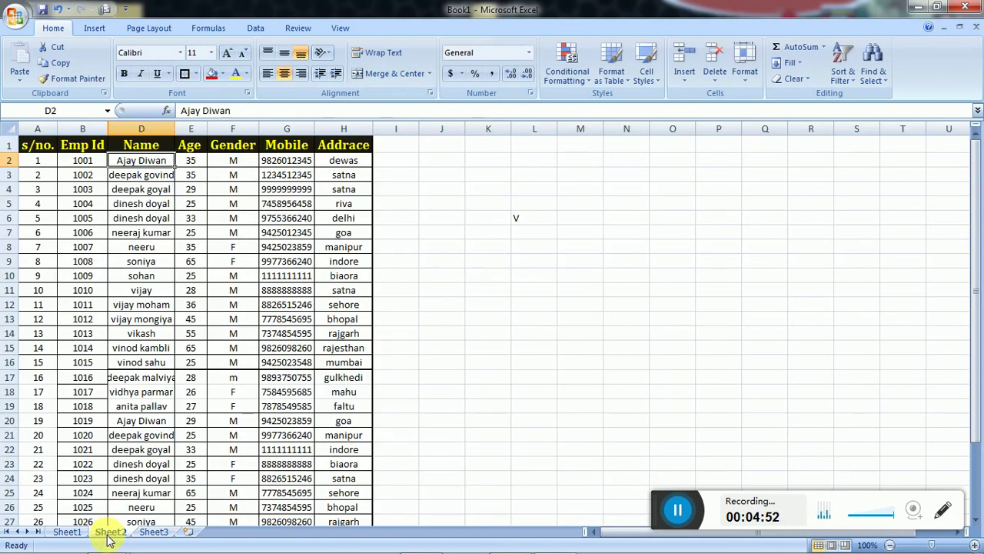
click(153, 532)
click(375, 267)
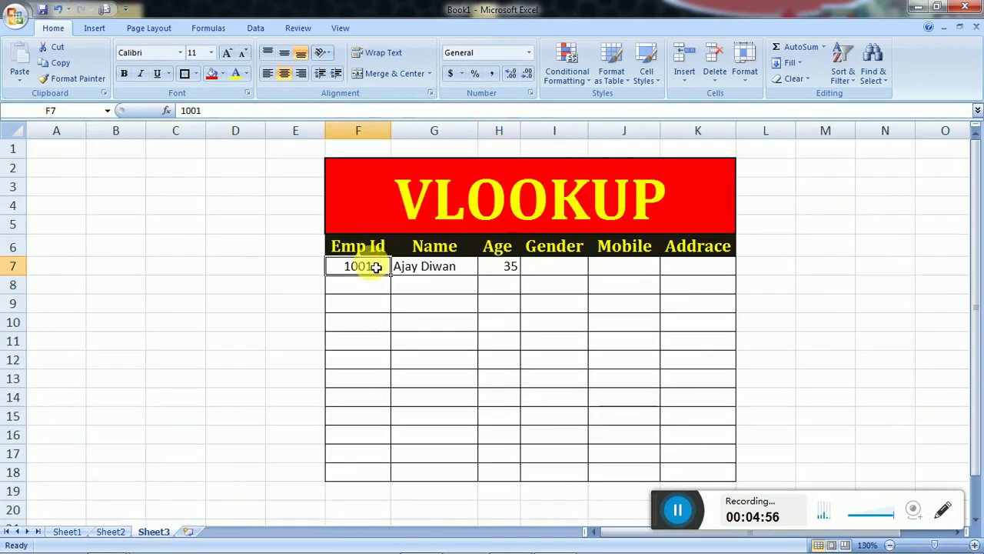
text(100)
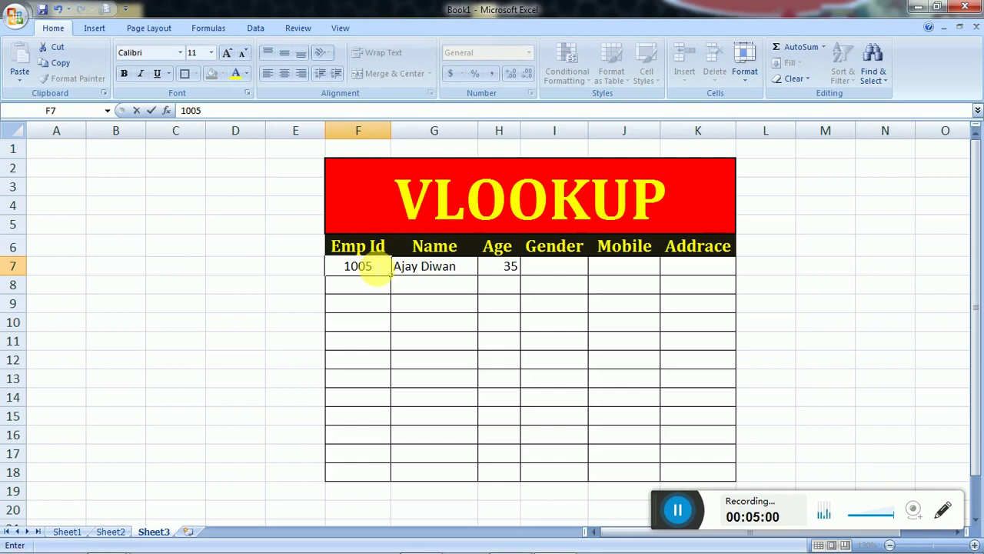
key(Return)
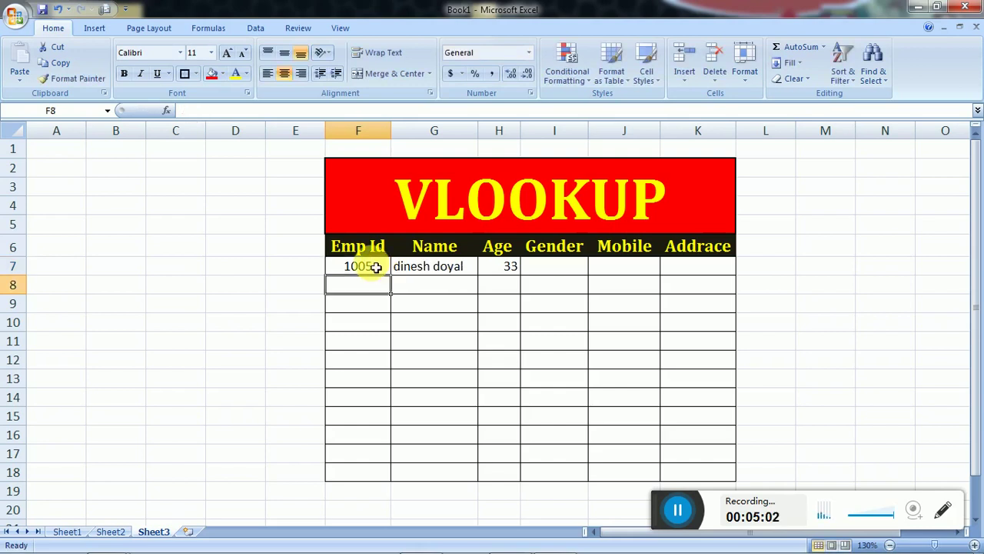
click(375, 267)
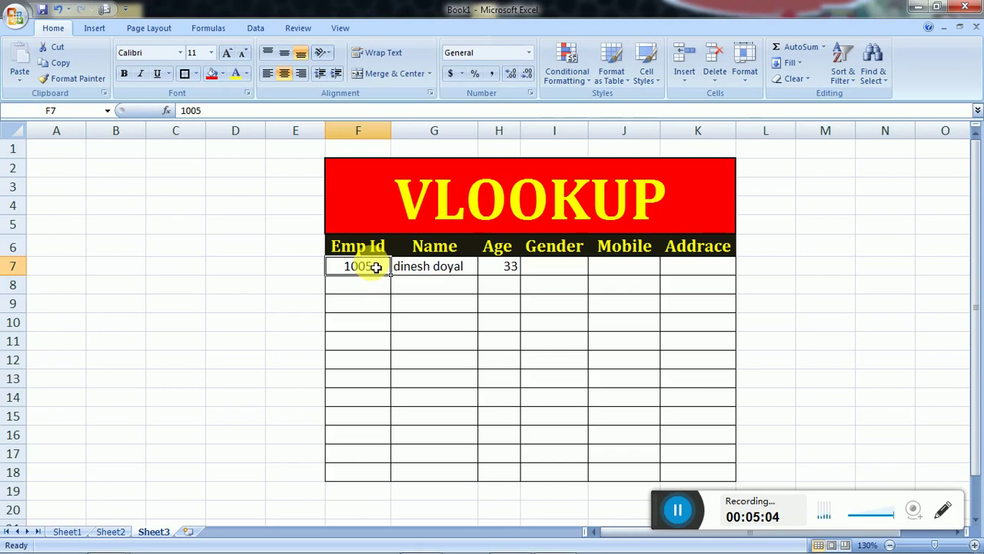
double_click(375, 267)
key(BackSpace)
text(1)
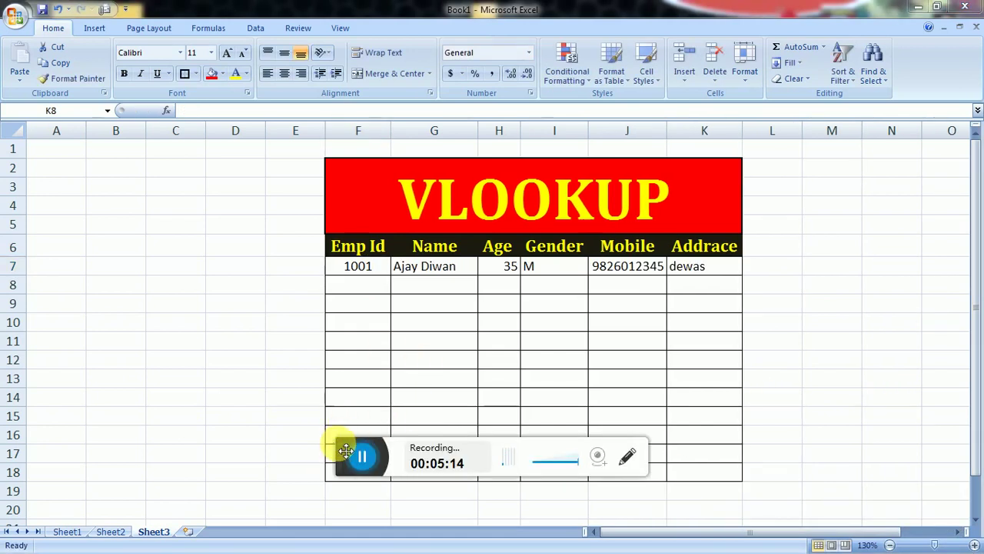
Step: Look up Emp Id 1016 in F7 and widen column G to fit the names
mouse_move(384, 457)
mouse_down()
mouse_move(571, 471)
mouse_move(682, 497)
mouse_up()
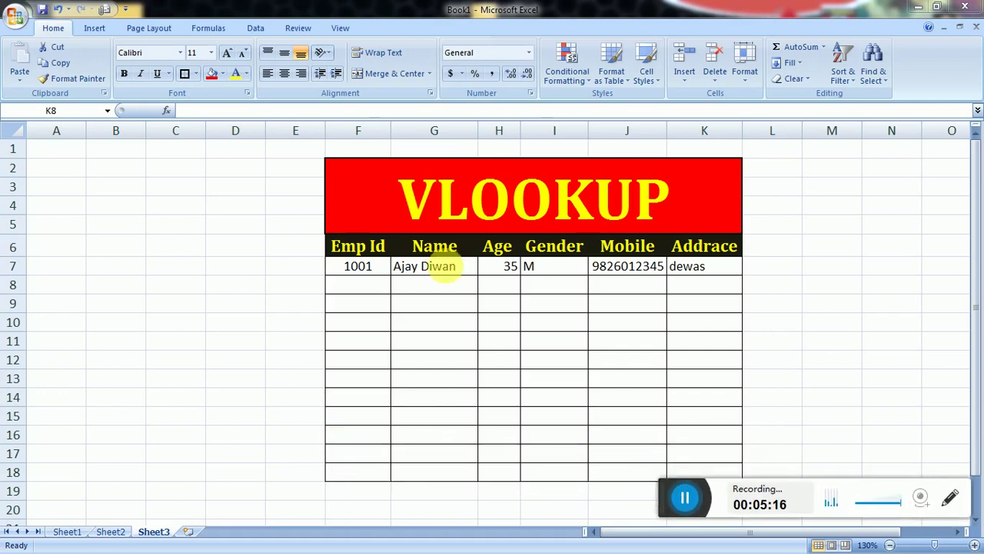
click(375, 268)
text(101)
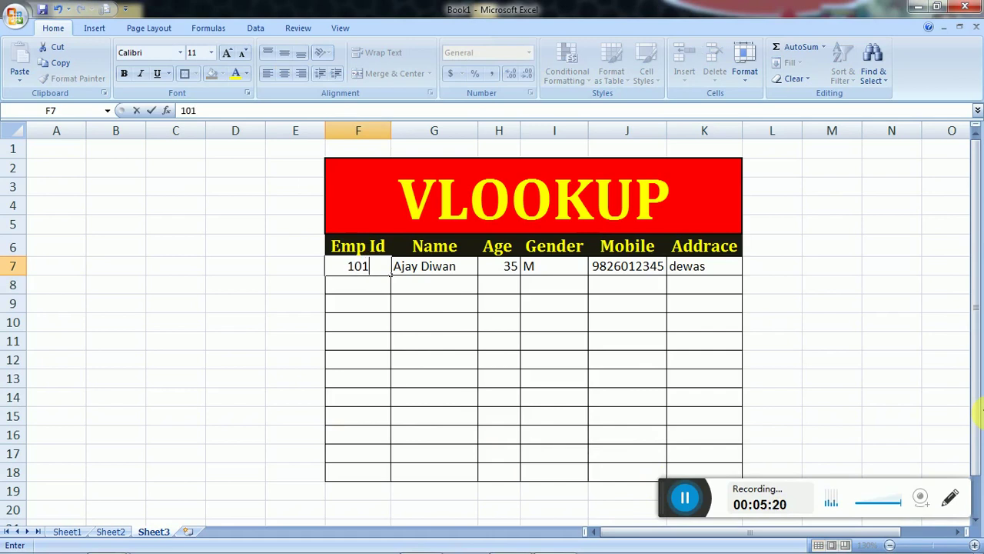
text(6)
key(Return)
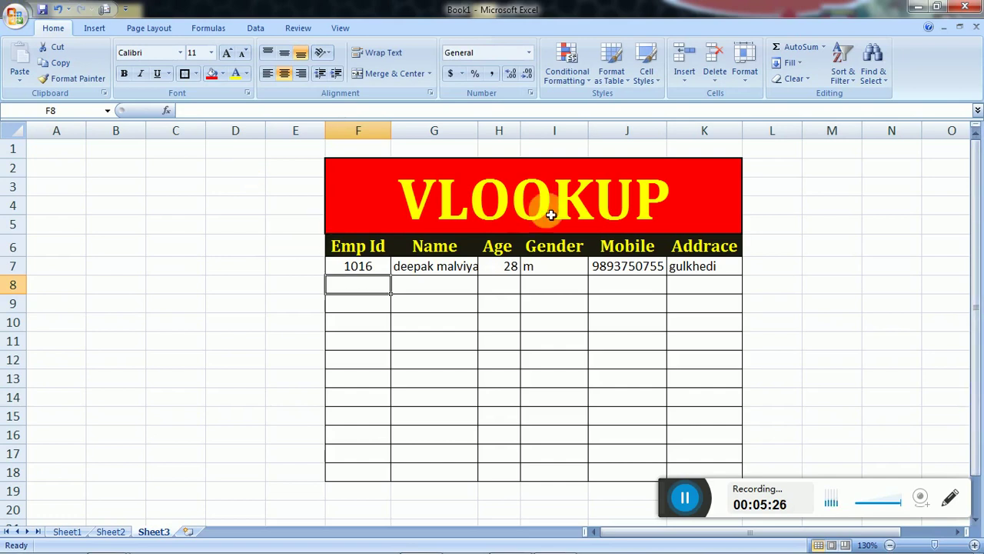
drag(477, 131, 489, 130)
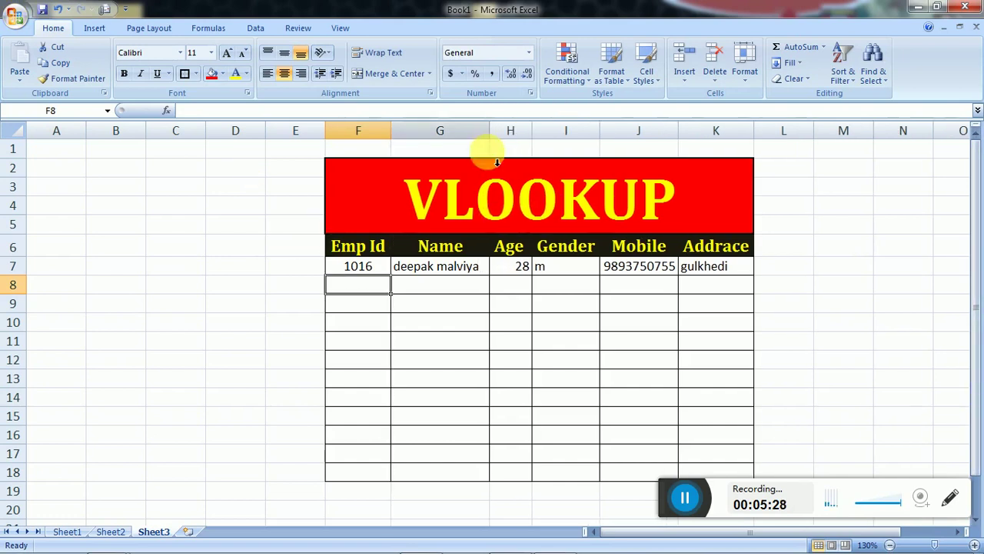
Step: Look up Emp Ids 1017 and then 1005, and return to the Sheet1 title page
click(350, 268)
text(1)
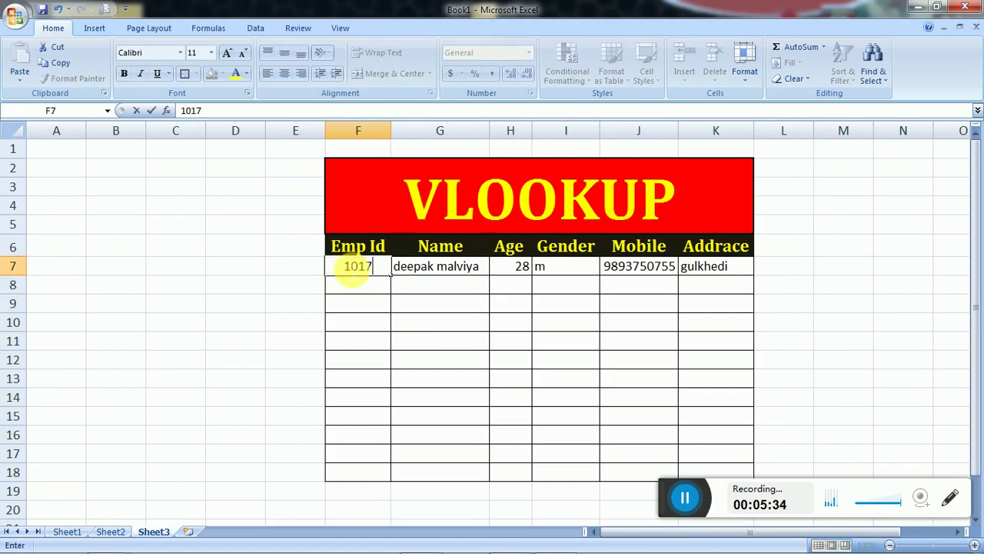
key(Return)
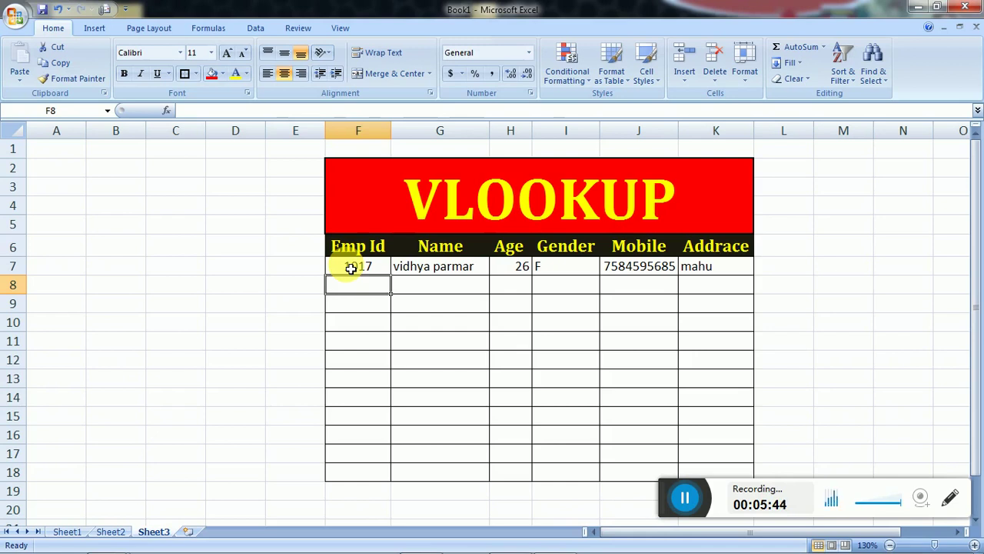
click(350, 268)
text(10)
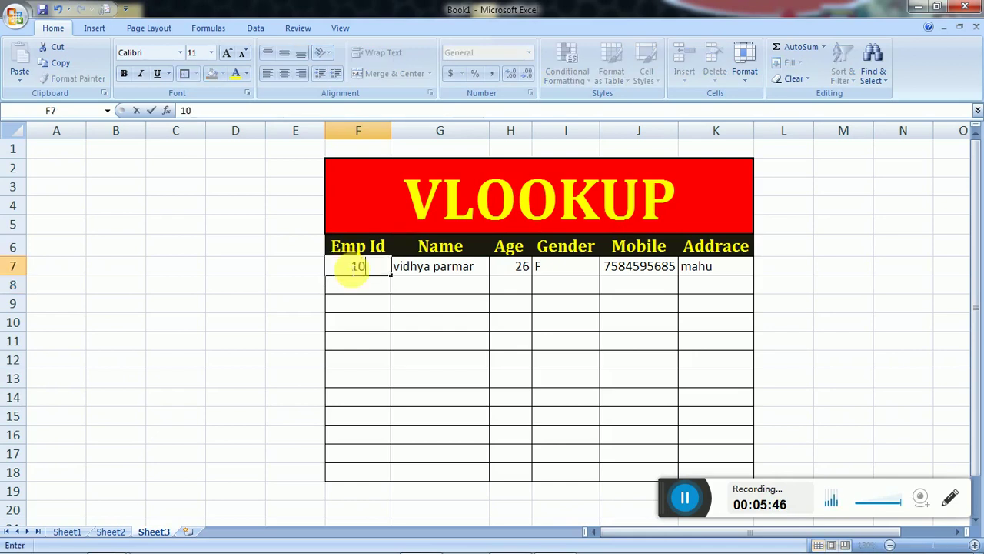
text(05)
key(Return)
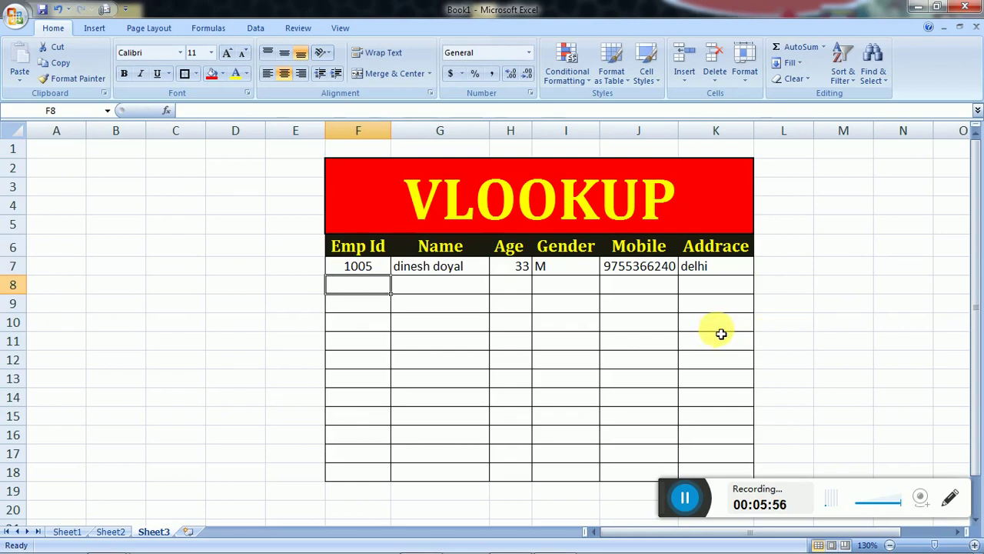
click(67, 531)
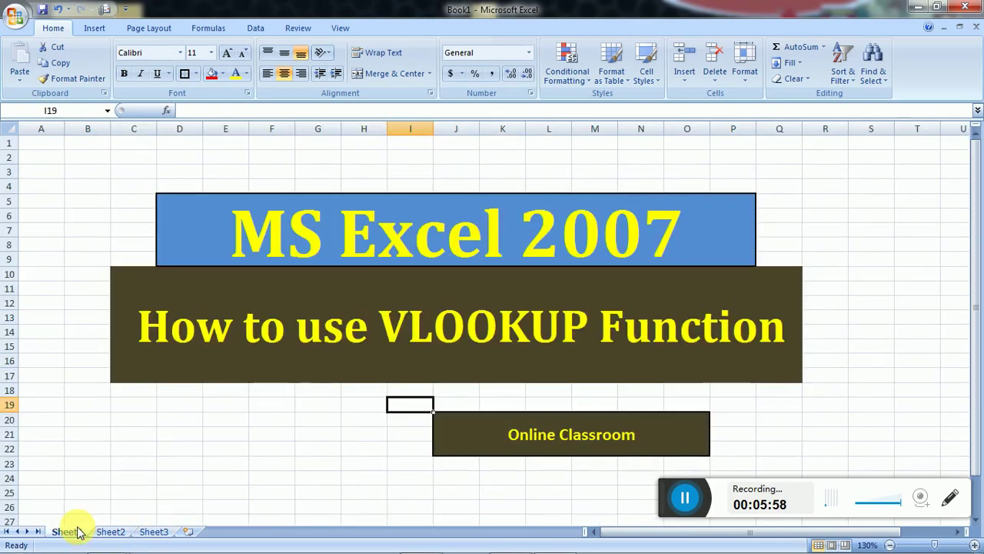